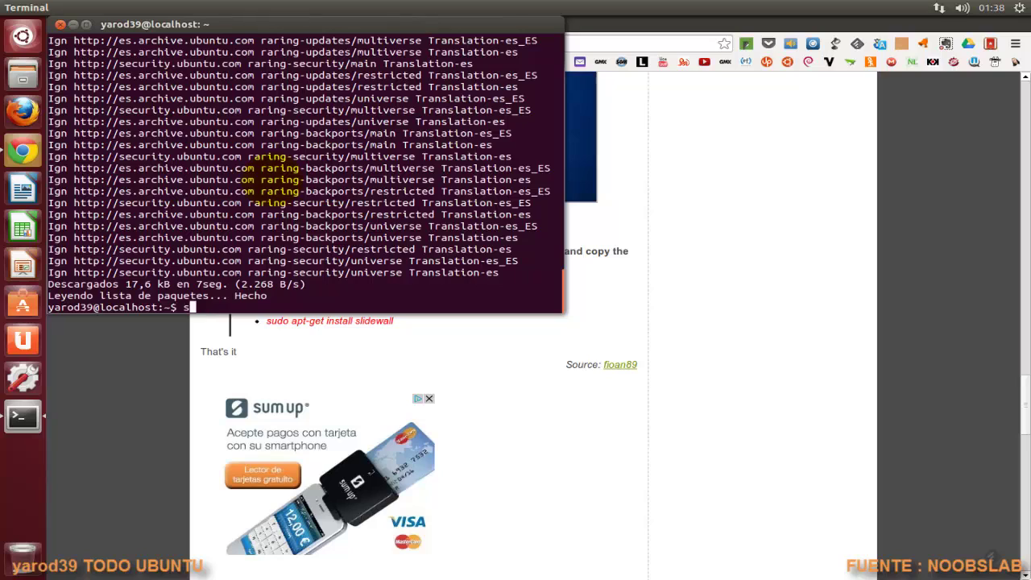
Step: Install the Slidewall package with "sudo apt-get install slidewall" and close the terminal once the installation is done
{"action": "type", "text": "get install "}
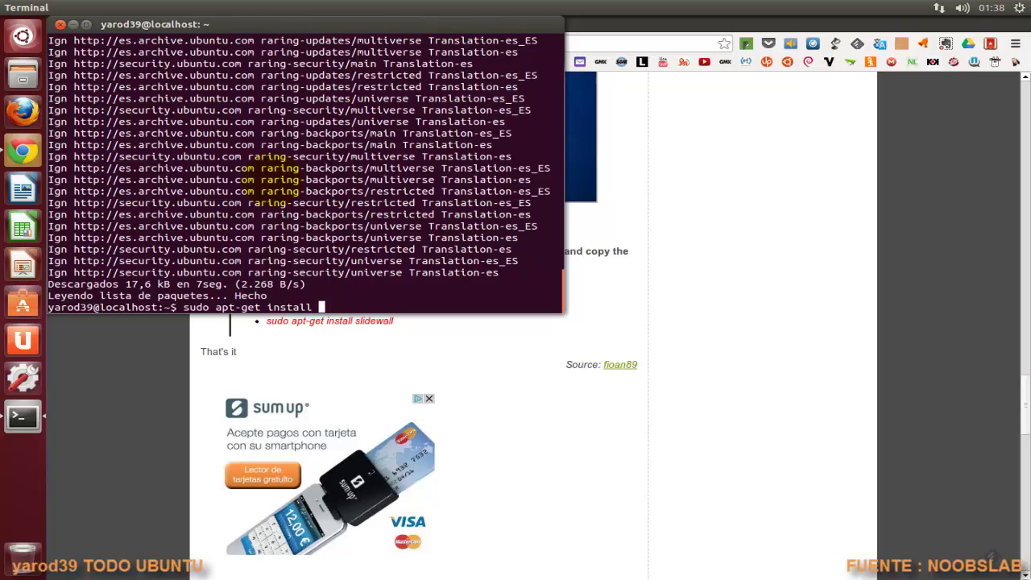
{"action": "type", "text": "slidewall"}
{"action": "key", "text": "Return"}
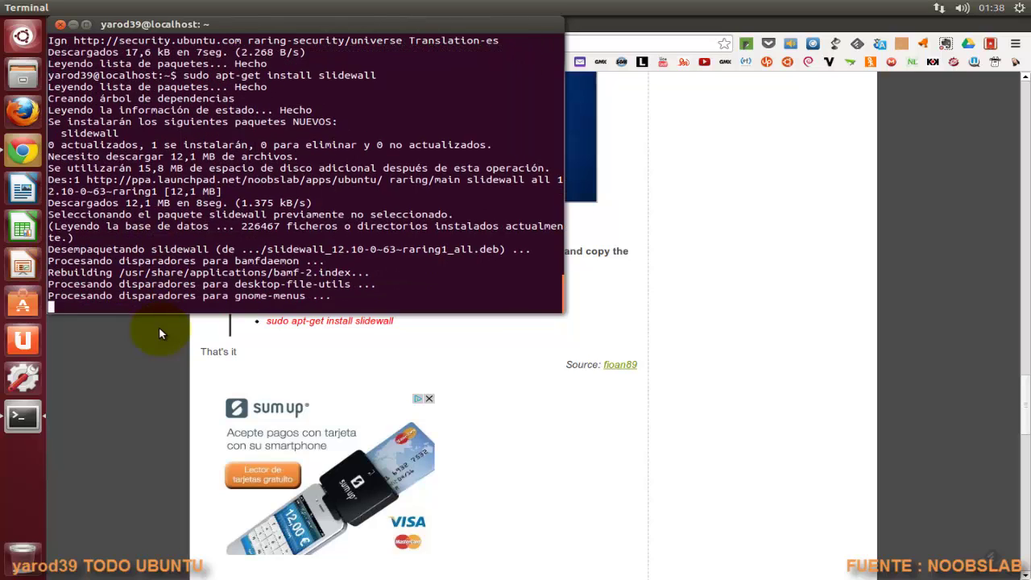
{"action": "key", "text": "alt+Tab"}
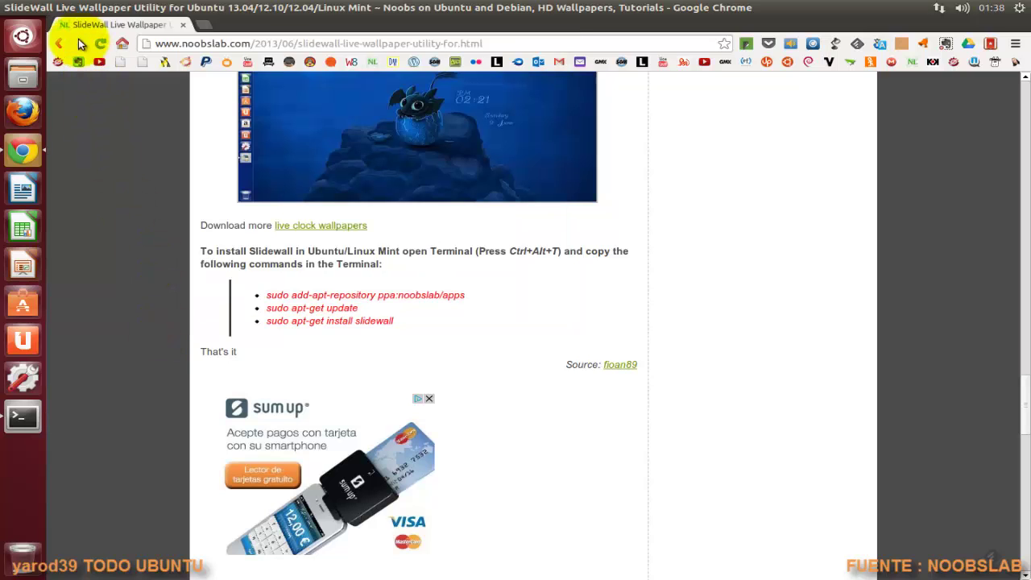
{"action": "key", "text": "alt+Tab"}
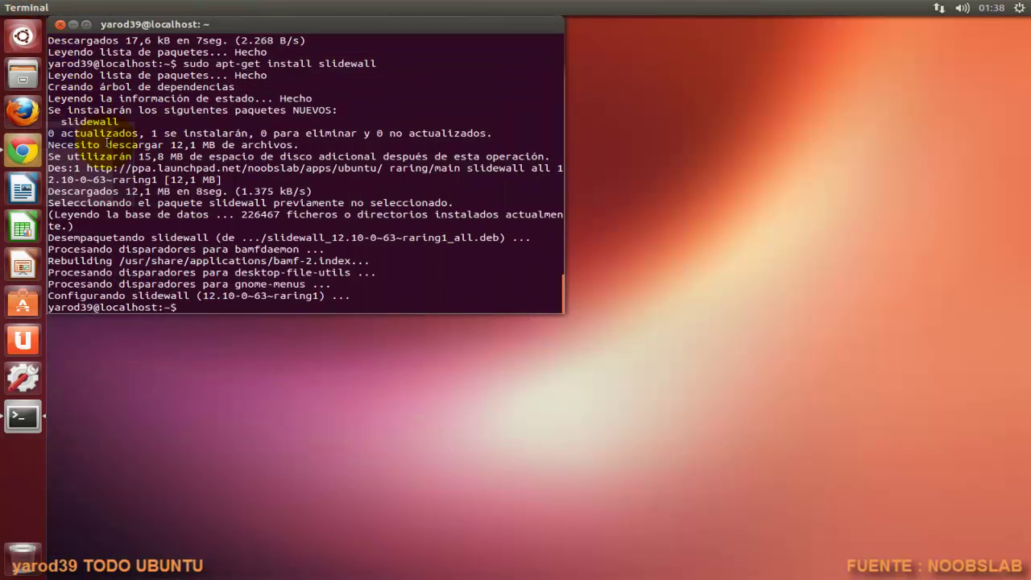
{"action": "left_click", "coordinate": [61, 25]}
Step: Launch Slidewall from the full list of installed applications and bring up its window
{"action": "left_click", "coordinate": [35, 37]}
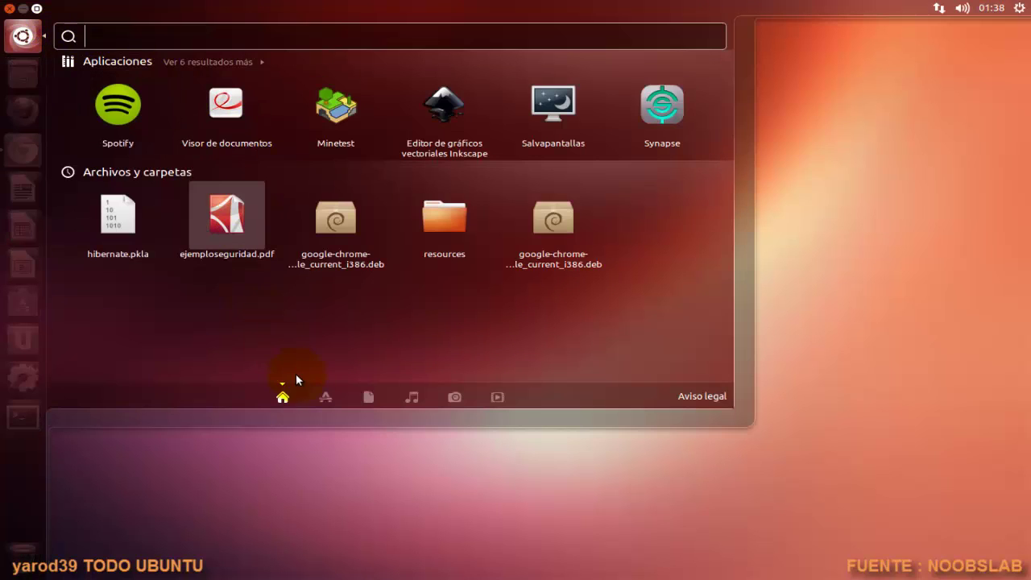
{"action": "left_click", "coordinate": [320, 393]}
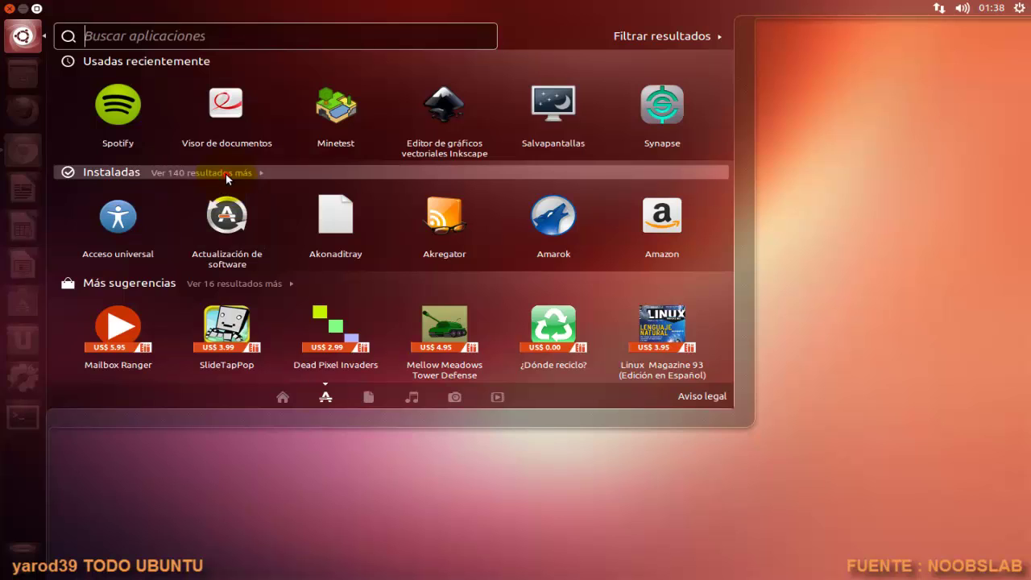
{"action": "left_click", "coordinate": [227, 174]}
{"action": "scroll", "coordinate": [249, 229], "scroll_direction": "down", "scroll_amount": 2}
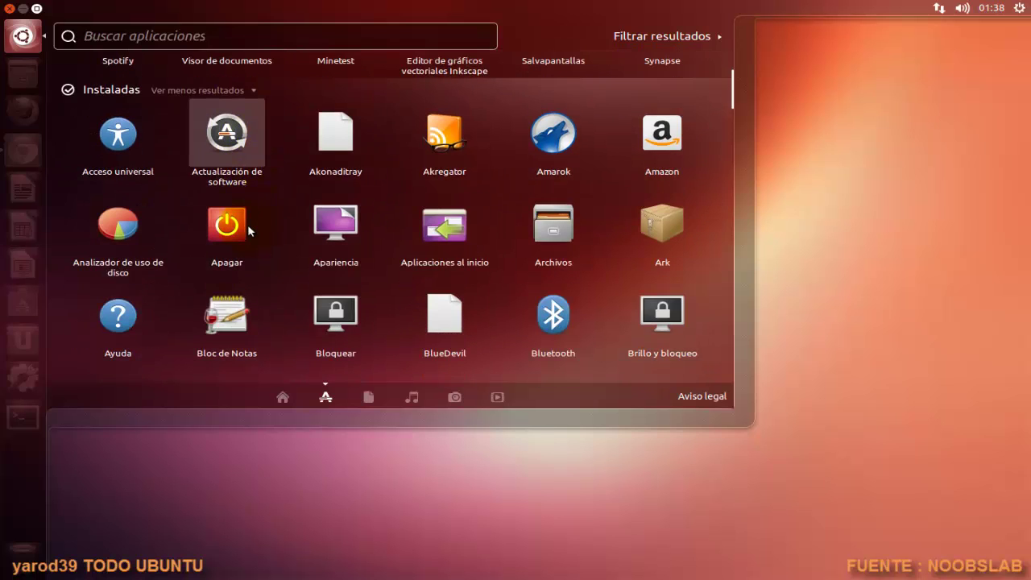
{"action": "scroll", "coordinate": [249, 231], "scroll_direction": "down", "scroll_amount": 5}
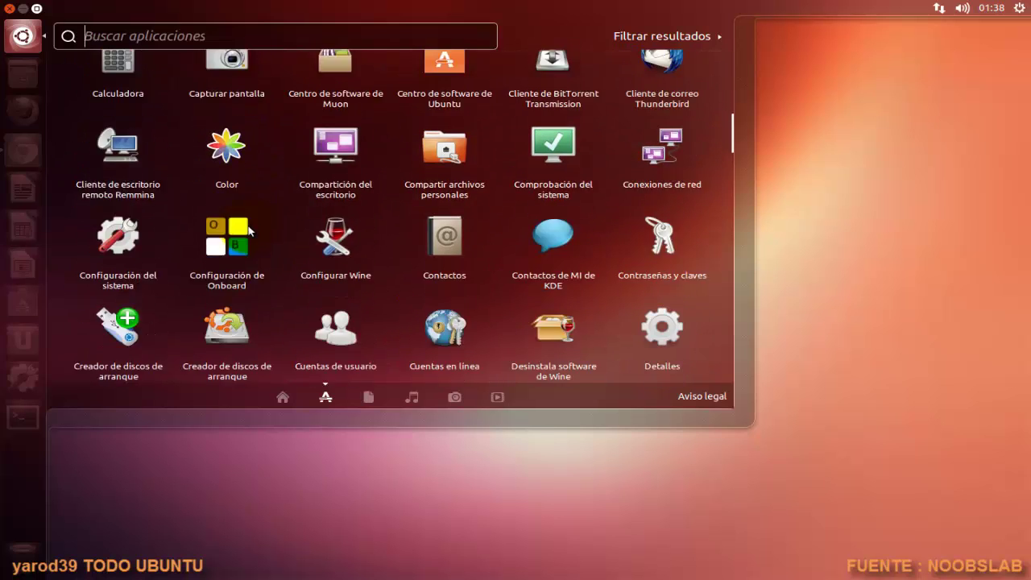
{"action": "scroll", "coordinate": [249, 231], "scroll_direction": "down", "scroll_amount": 6}
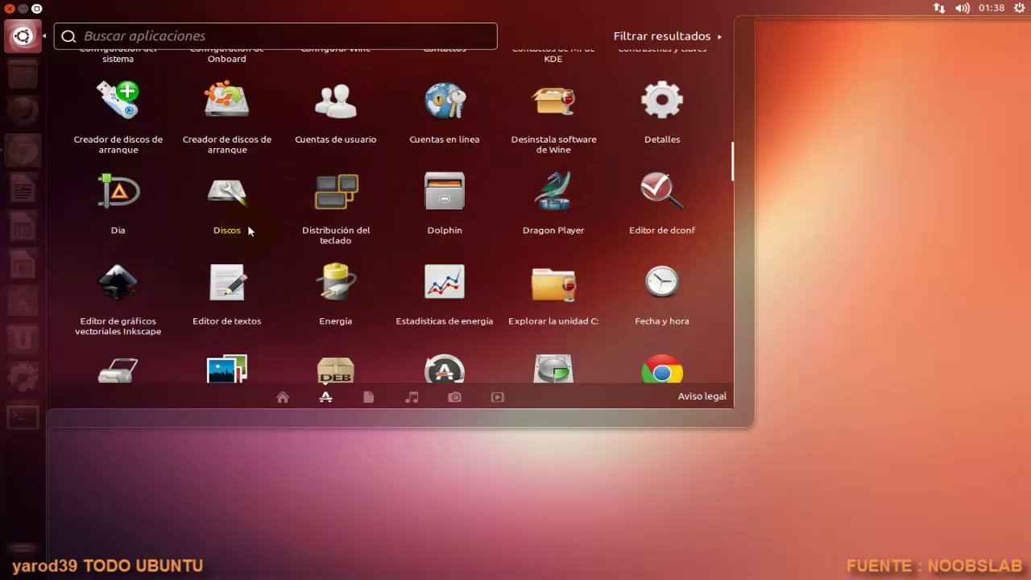
{"action": "scroll", "coordinate": [248, 231], "scroll_direction": "down", "scroll_amount": 10}
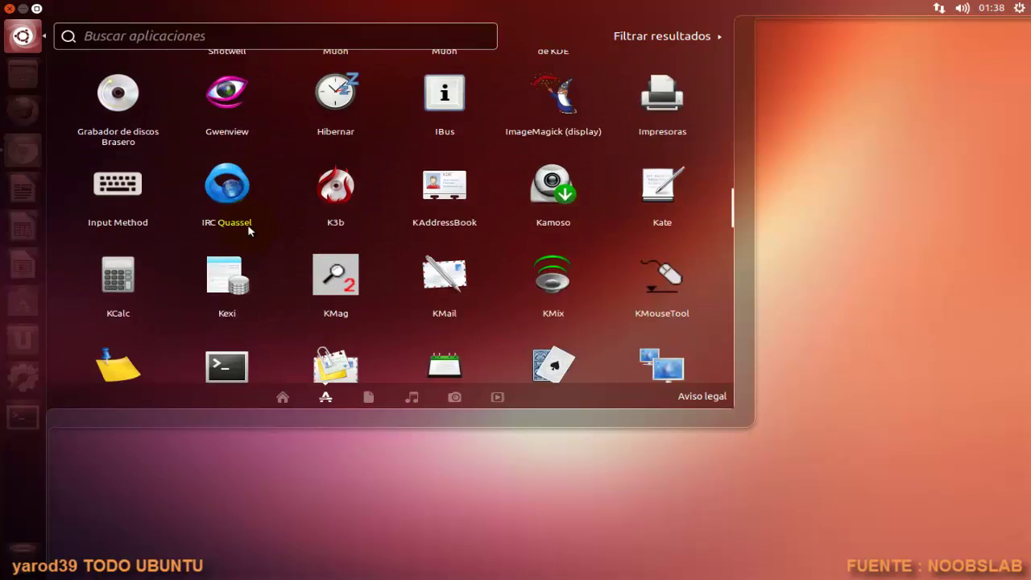
{"action": "scroll", "coordinate": [248, 231], "scroll_direction": "down", "scroll_amount": 8}
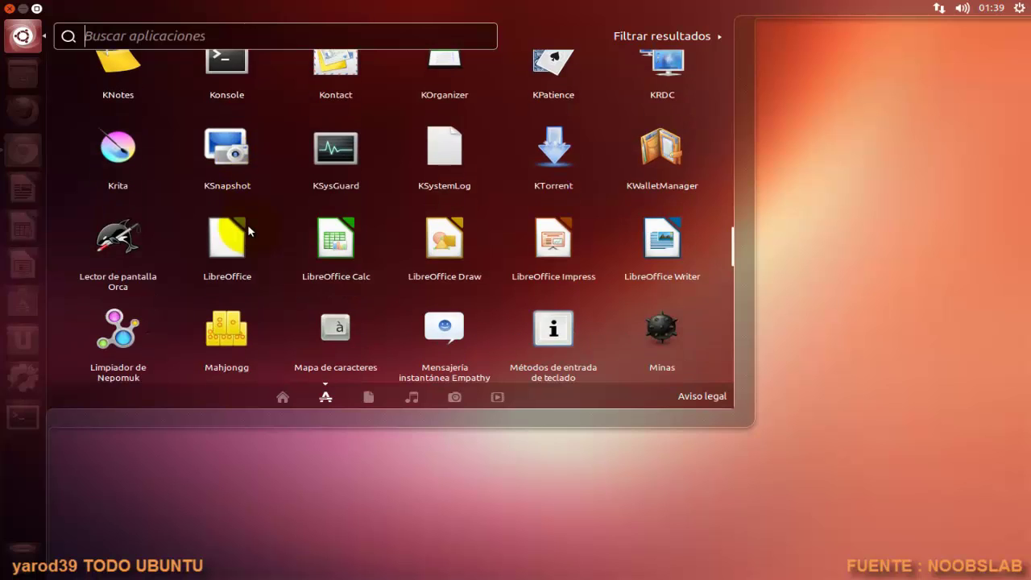
{"action": "scroll", "coordinate": [248, 224], "scroll_direction": "down", "scroll_amount": 10}
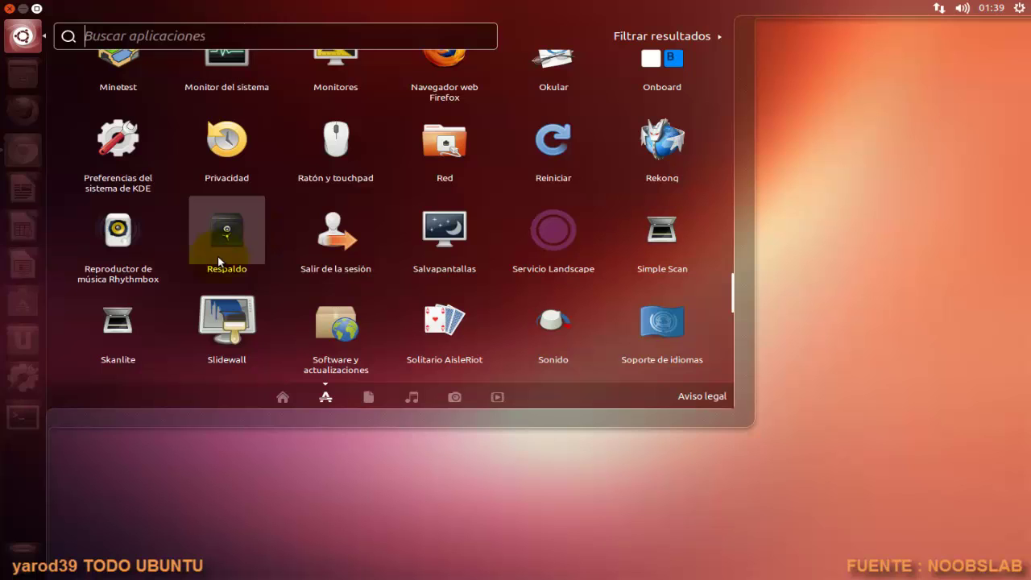
{"action": "left_click", "coordinate": [224, 319]}
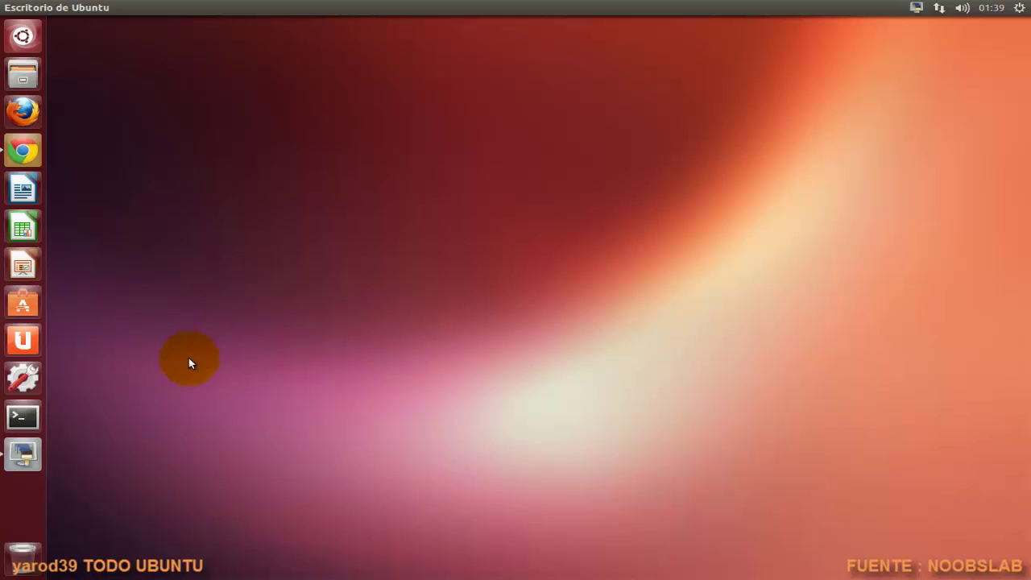
{"action": "left_click", "coordinate": [30, 463]}
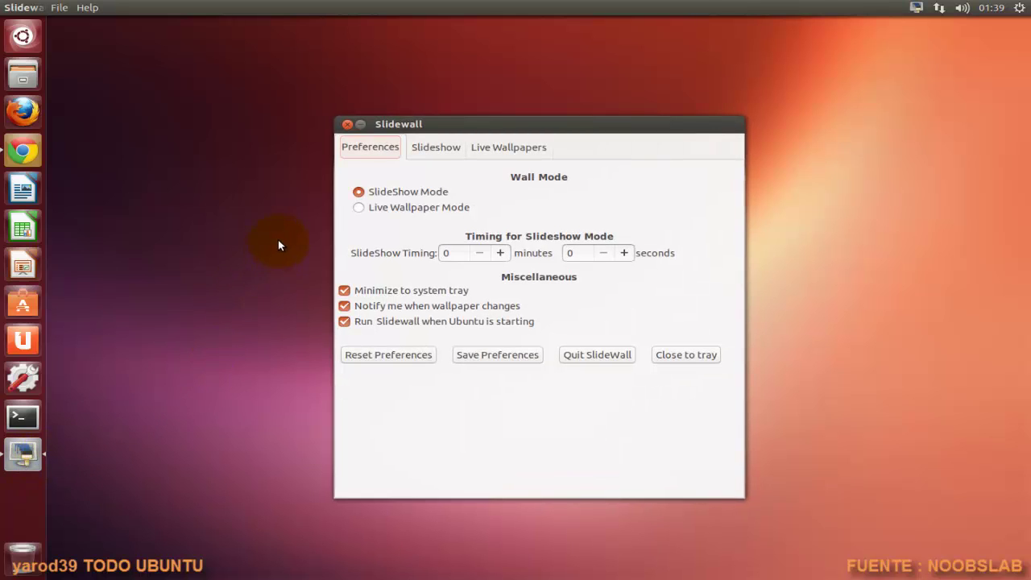
Step: Set the wall mode to Live Wallpaper Mode and apply the new wallbase live wallpaper
{"action": "left_click", "coordinate": [414, 207]}
{"action": "left_click", "coordinate": [442, 147]}
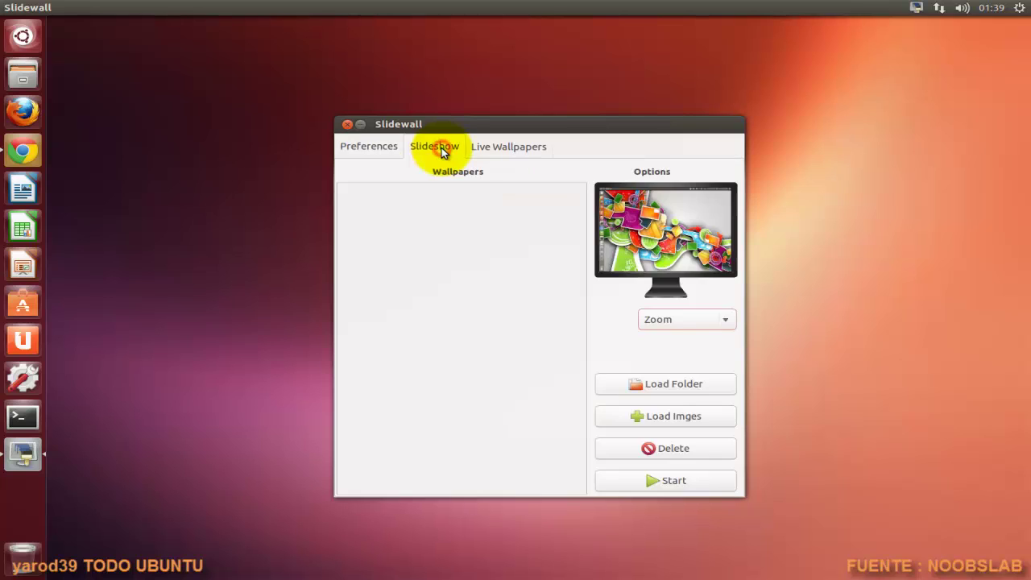
{"action": "left_click", "coordinate": [485, 147]}
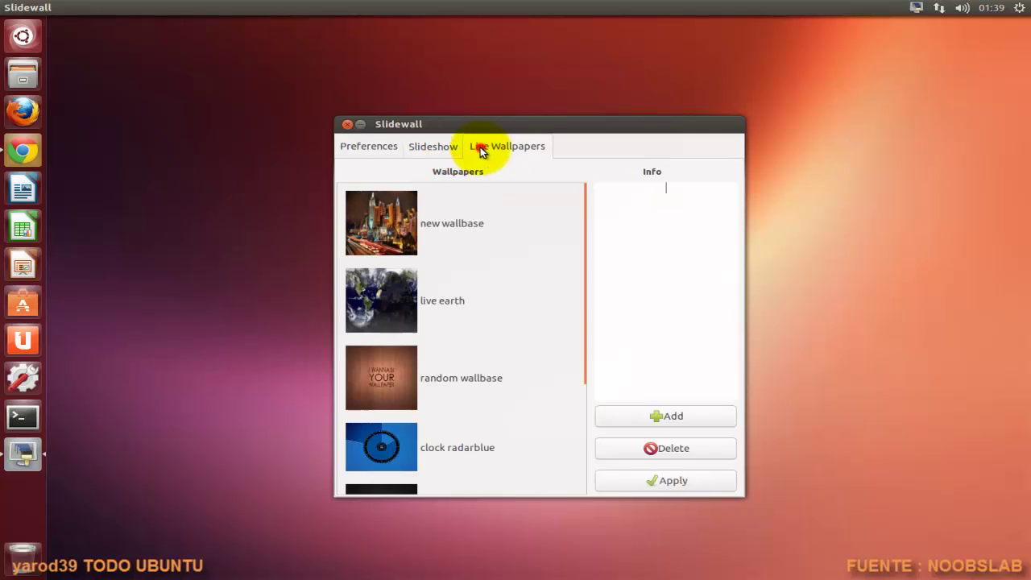
{"action": "left_click", "coordinate": [448, 226]}
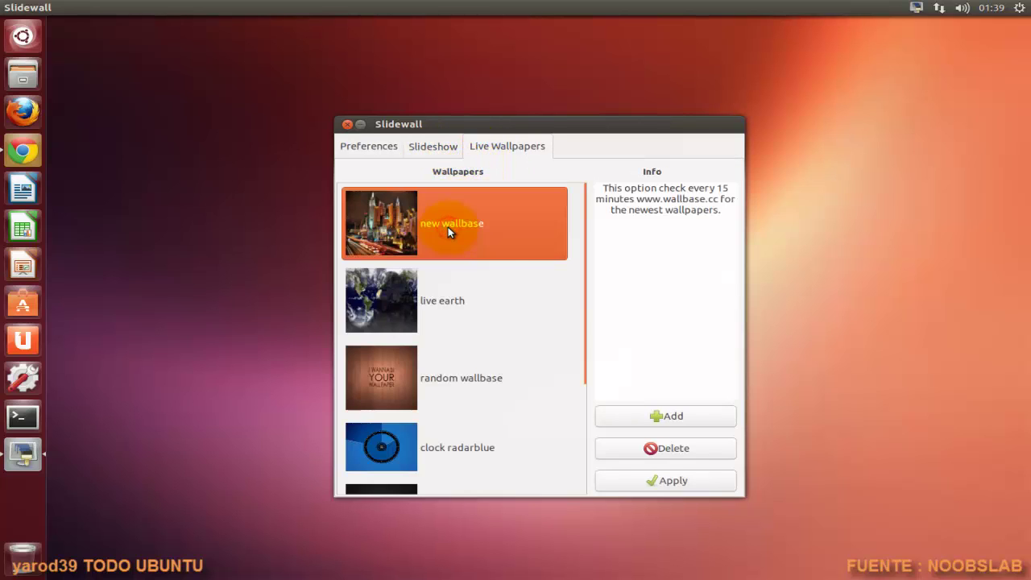
{"action": "left_click", "coordinate": [687, 482]}
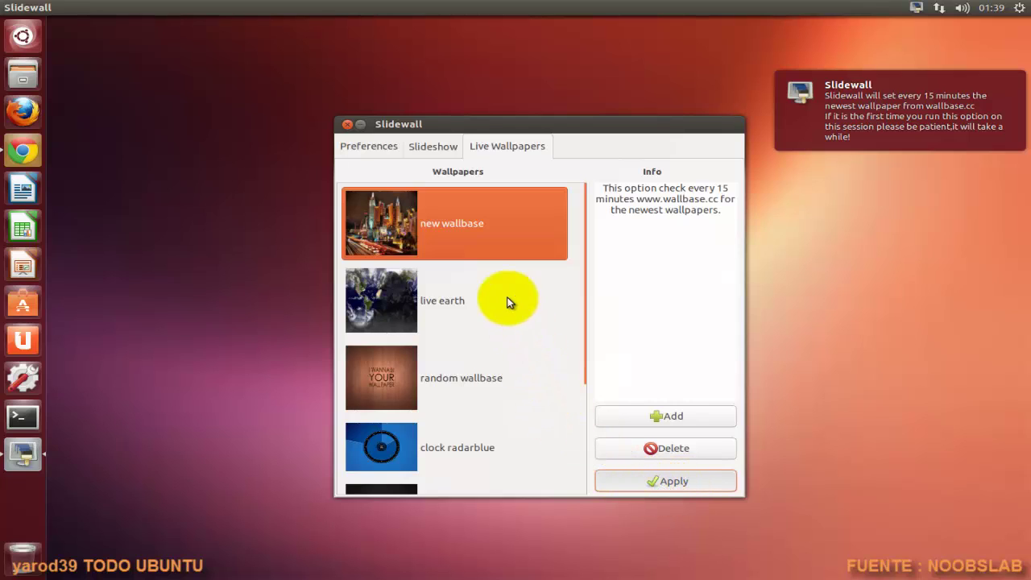
Step: Save the Slidewall preferences and close its window
{"action": "left_click", "coordinate": [381, 150]}
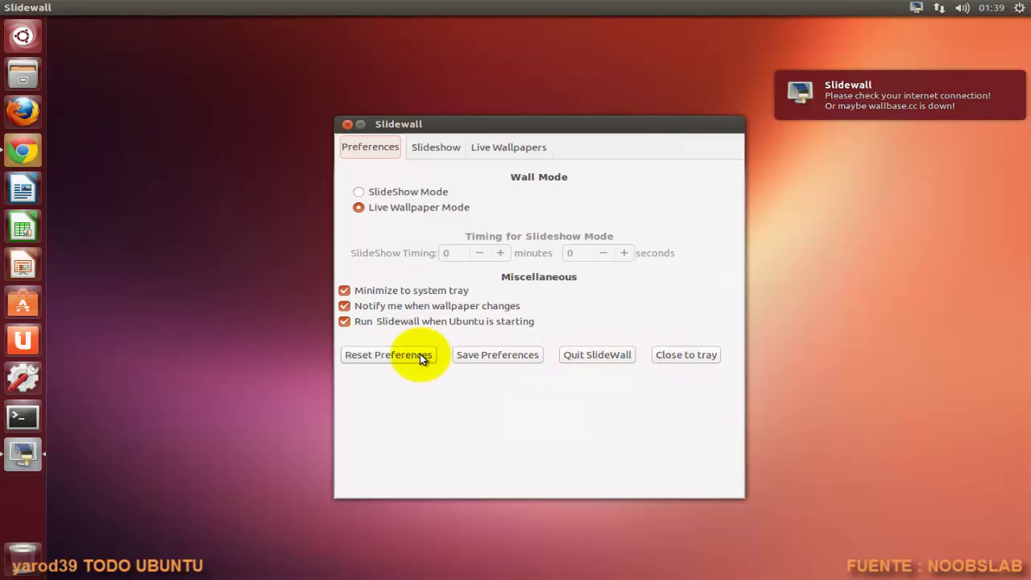
{"action": "left_click", "coordinate": [475, 354]}
{"action": "left_click", "coordinate": [347, 124]}
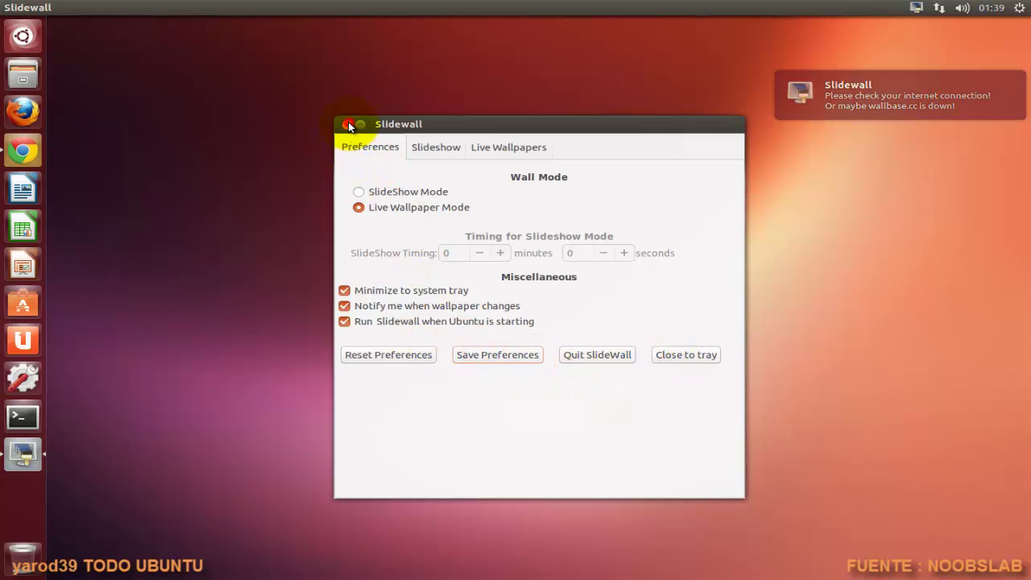
Step: Request the next and the previous wallpaper through Slidewall's system tray indicator and call up its Home window
{"action": "left_click", "coordinate": [915, 8]}
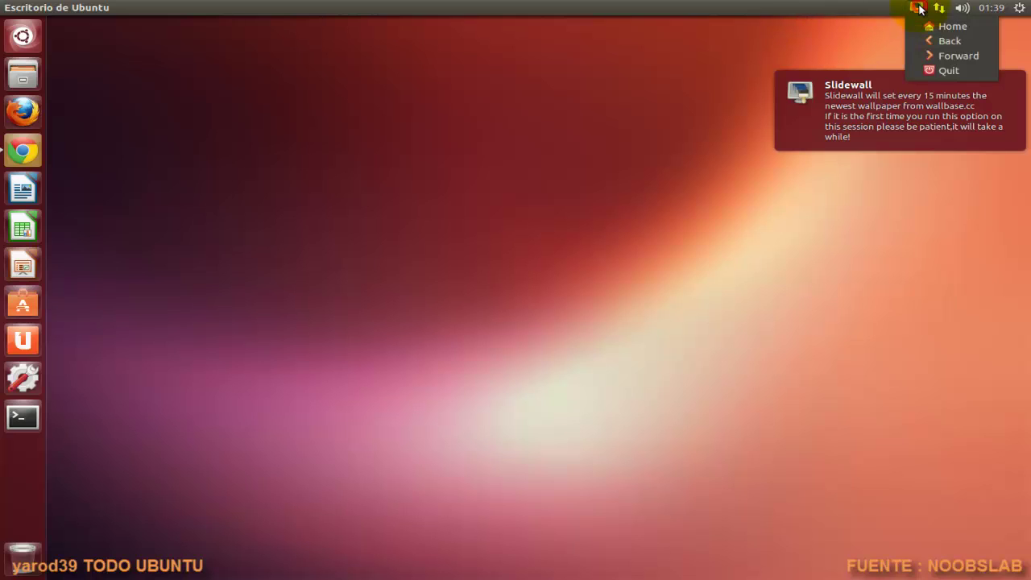
{"action": "left_click", "coordinate": [940, 56]}
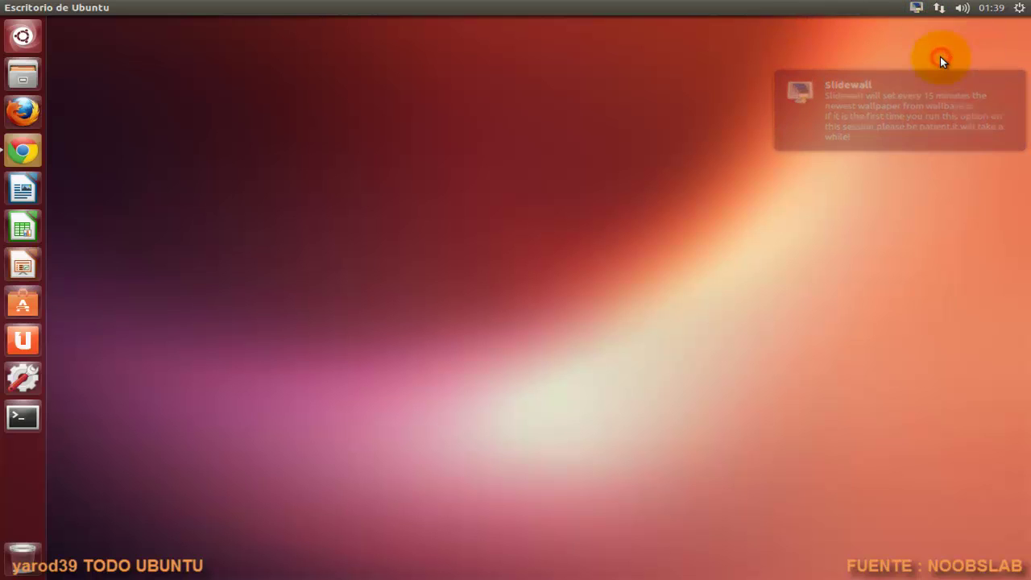
{"action": "left_click", "coordinate": [915, 8]}
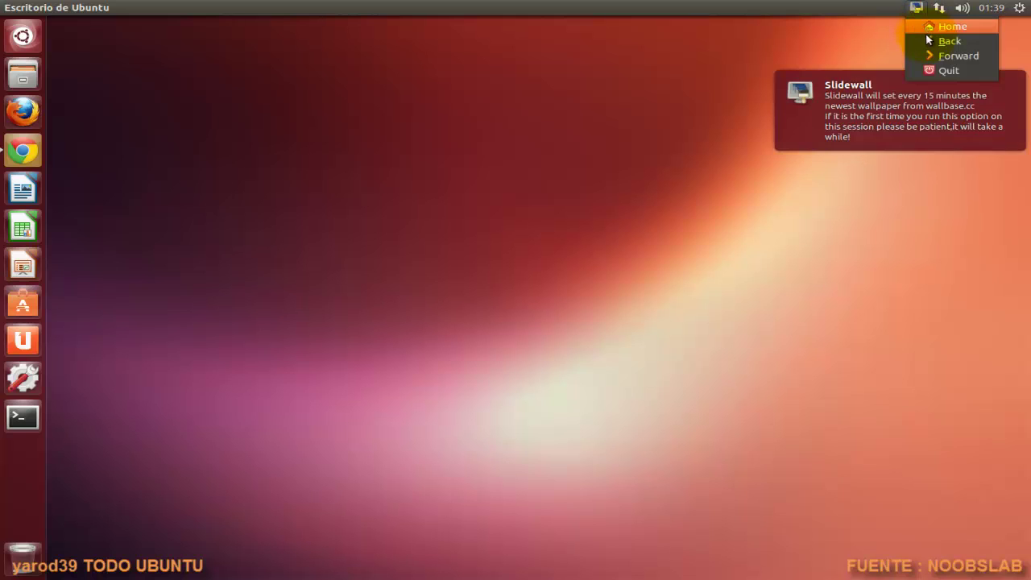
{"action": "left_click", "coordinate": [928, 38]}
{"action": "left_click", "coordinate": [915, 8]}
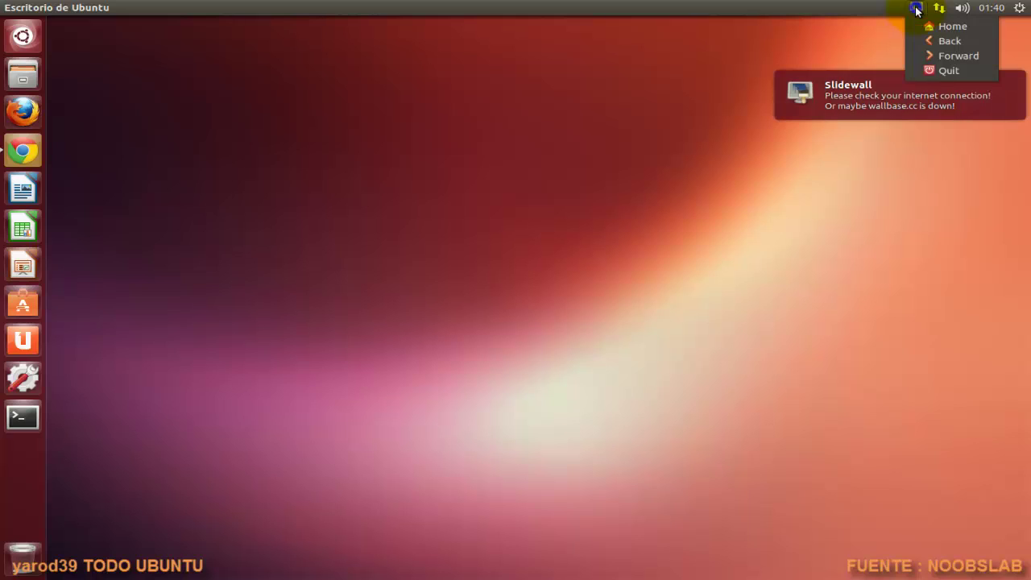
{"action": "left_click", "coordinate": [920, 22]}
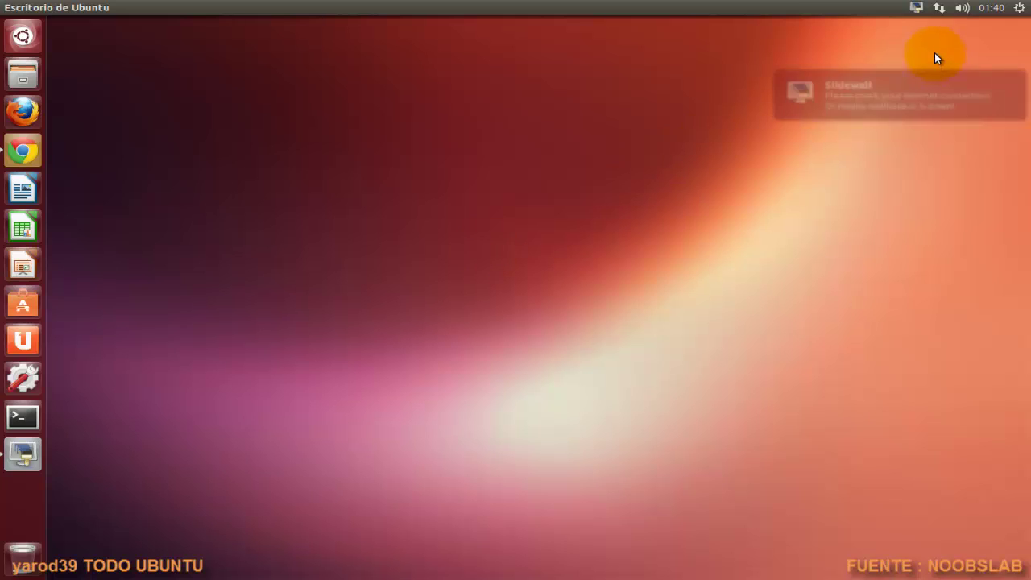
Step: Reconnect the wired network Conexión cableada 1 and request the next wallpaper through Slidewall's indicator
{"action": "left_click", "coordinate": [939, 9]}
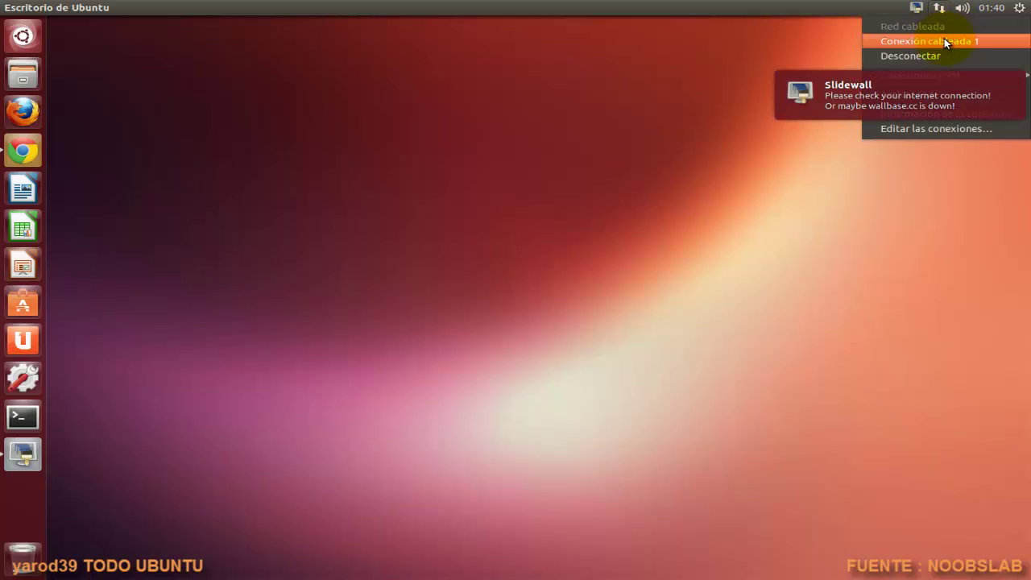
{"action": "left_click", "coordinate": [946, 43]}
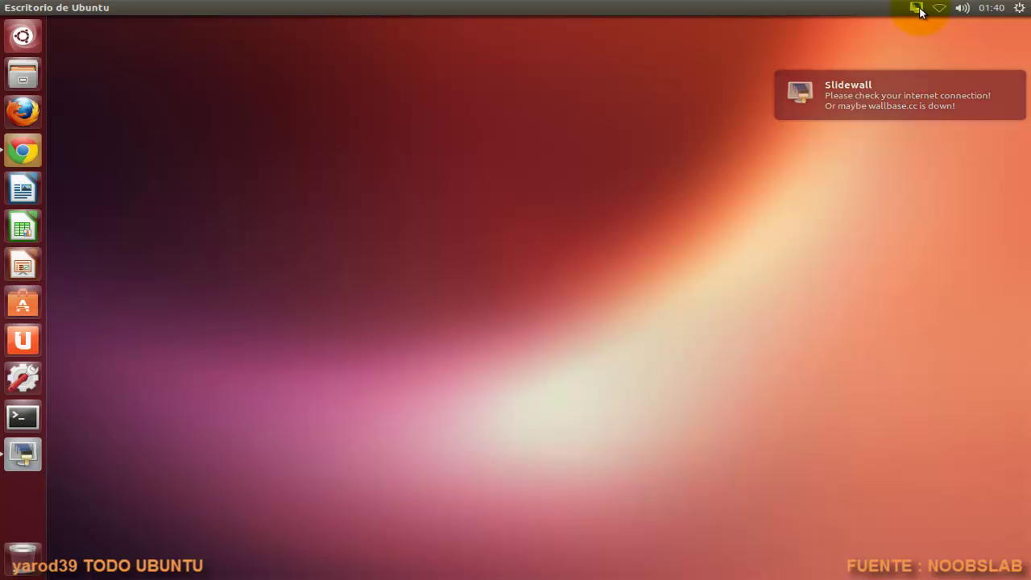
{"action": "left_click", "coordinate": [918, 10]}
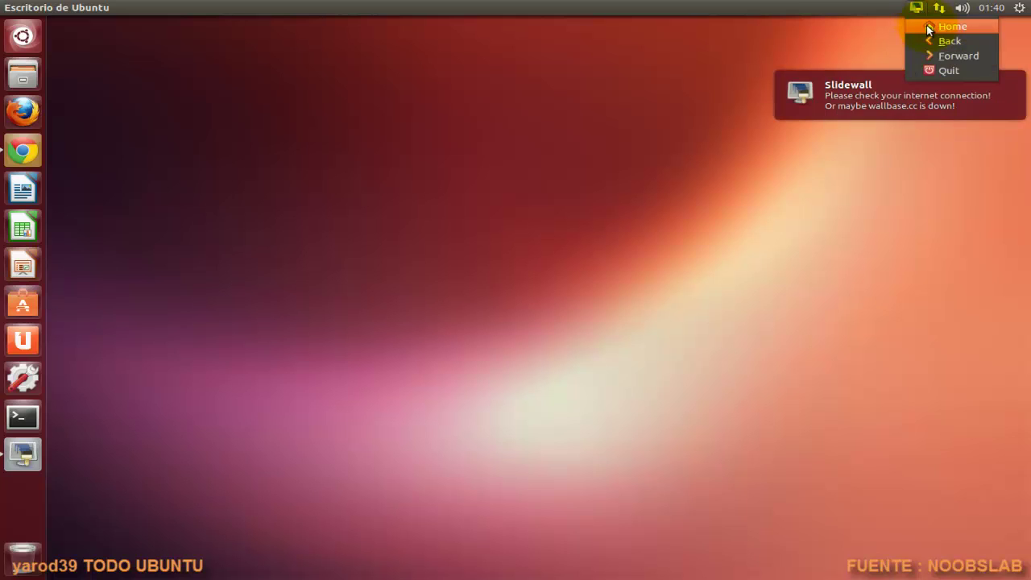
{"action": "left_click", "coordinate": [936, 54]}
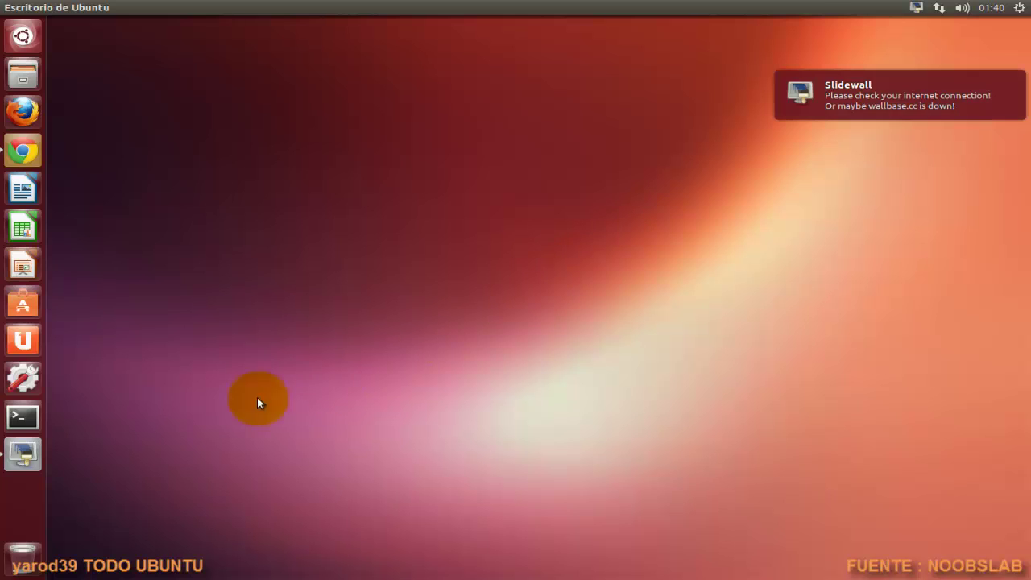
Step: Bring the Slidewall window back up and apply the live earth live wallpaper
{"action": "left_click", "coordinate": [30, 456]}
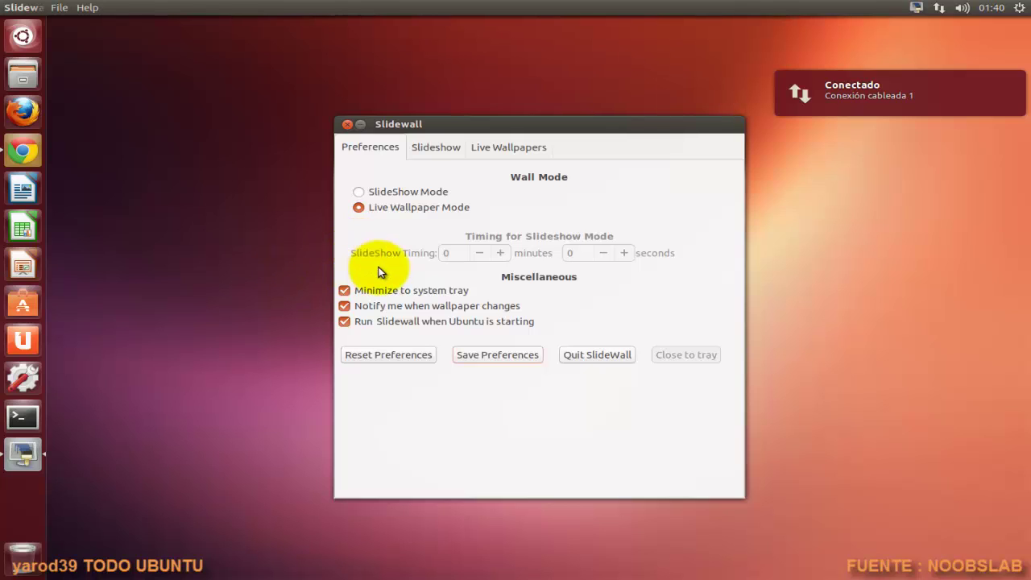
{"action": "left_click", "coordinate": [438, 148]}
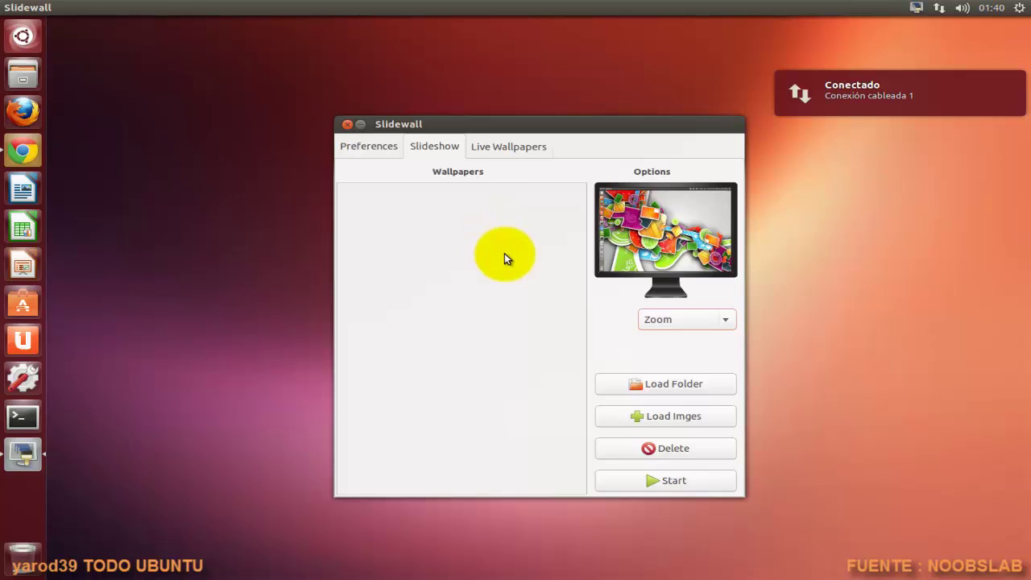
{"action": "left_click", "coordinate": [504, 150]}
{"action": "left_click", "coordinate": [472, 306]}
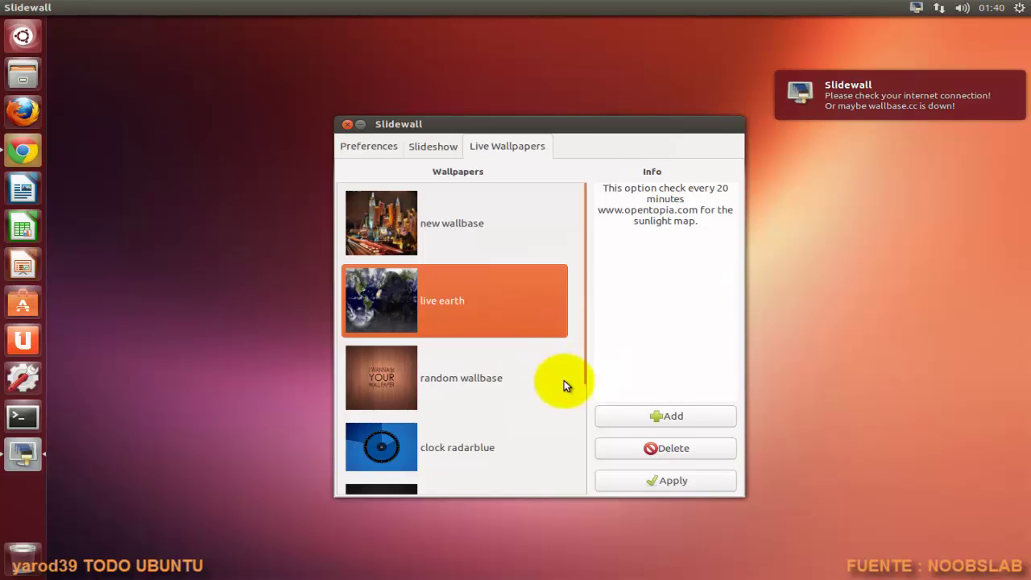
{"action": "left_click", "coordinate": [675, 479]}
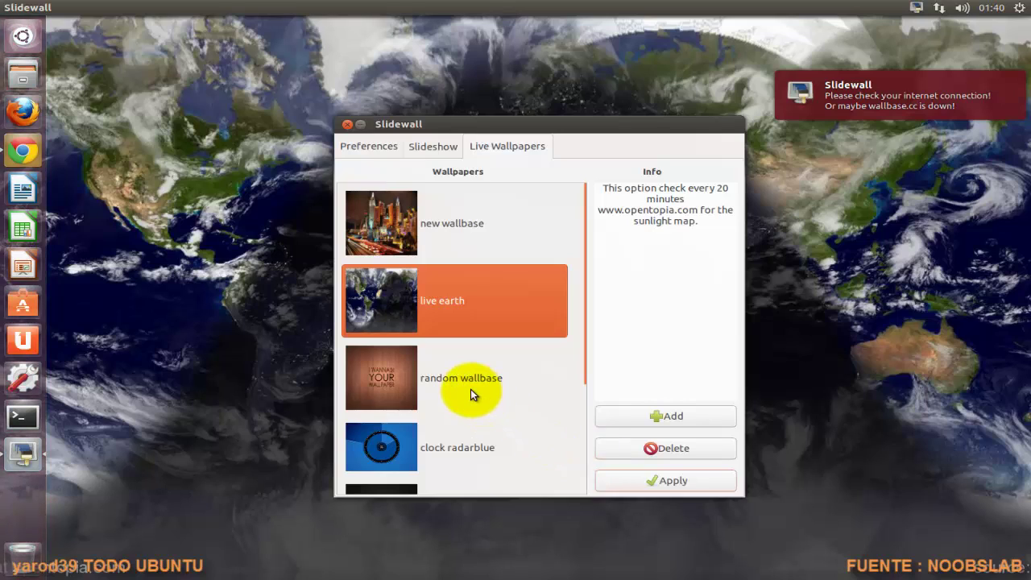
Step: Apply the random wallbase live wallpaper, replace it with clock radarblue, and close the Slidewall window
{"action": "left_click", "coordinate": [470, 387]}
{"action": "left_click", "coordinate": [654, 477]}
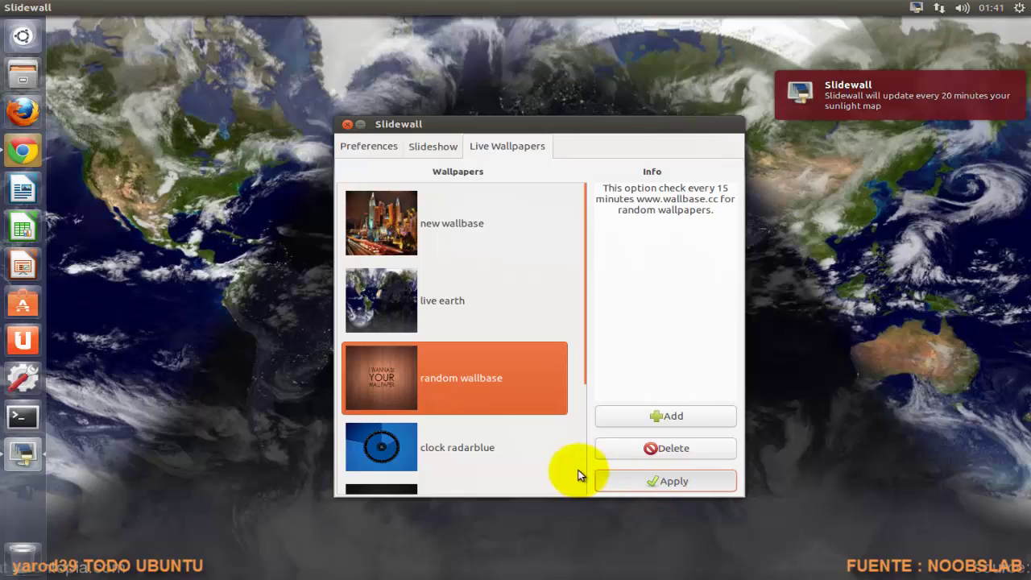
{"action": "left_click", "coordinate": [465, 449]}
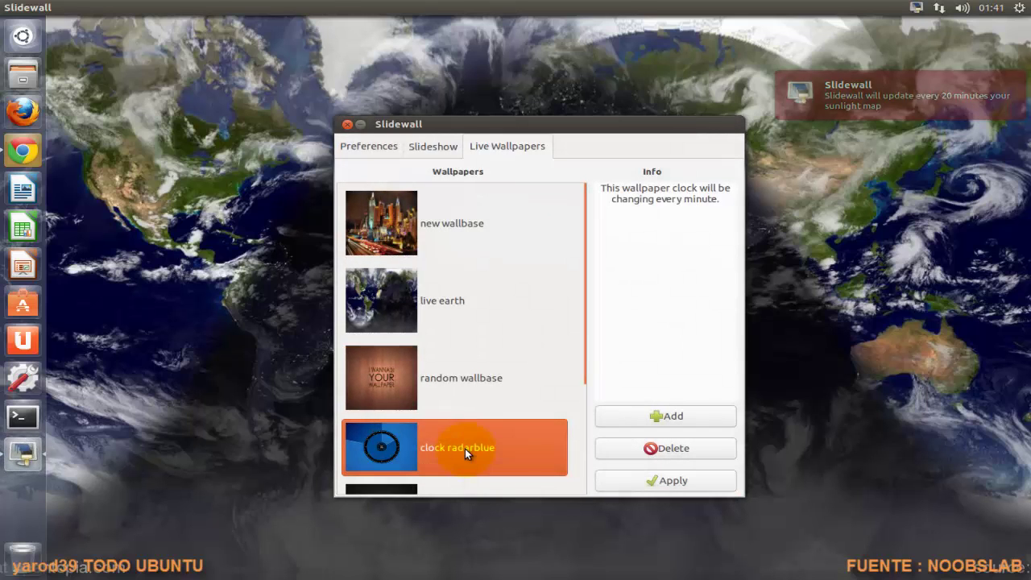
{"action": "left_click", "coordinate": [658, 481]}
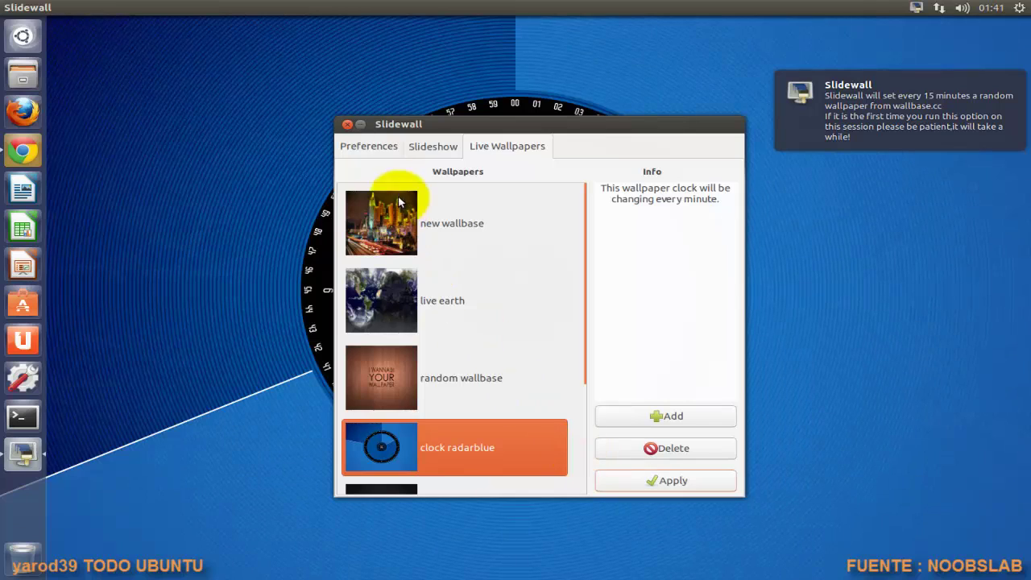
{"action": "left_click", "coordinate": [347, 124]}
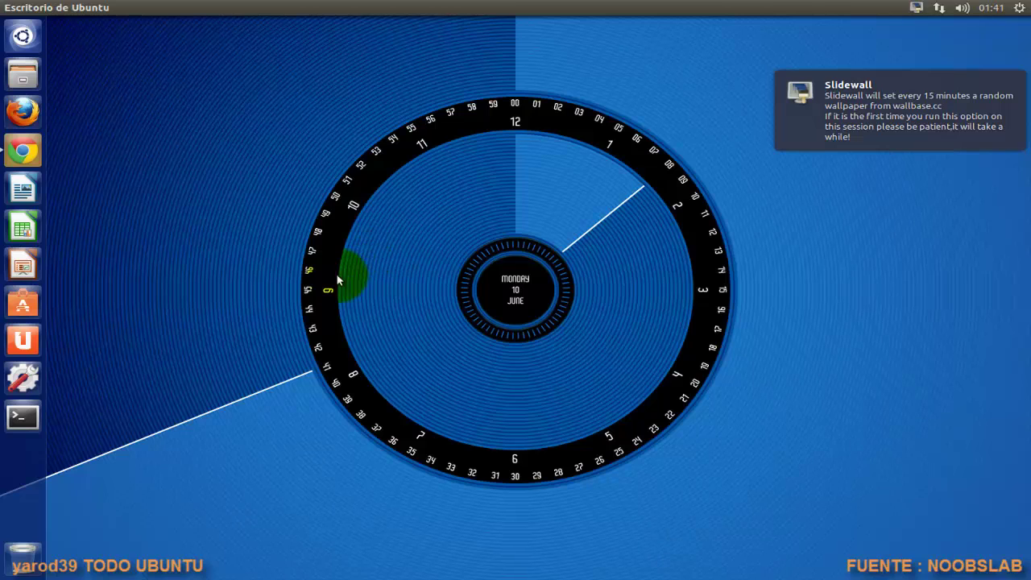
Step: Request the next wallpaper twice through Slidewall's system tray indicator
{"action": "left_click", "coordinate": [915, 8]}
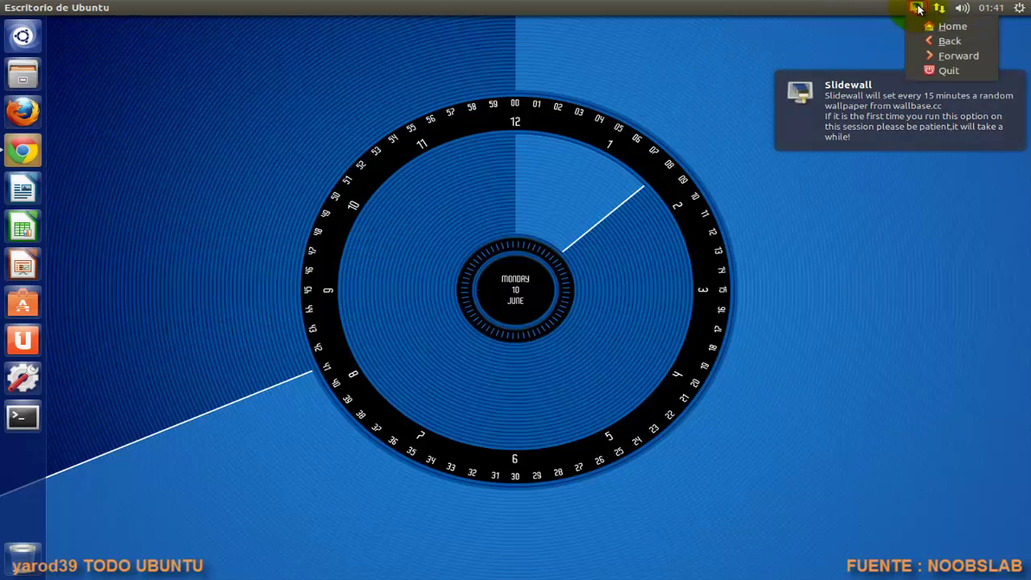
{"action": "left_click", "coordinate": [931, 53]}
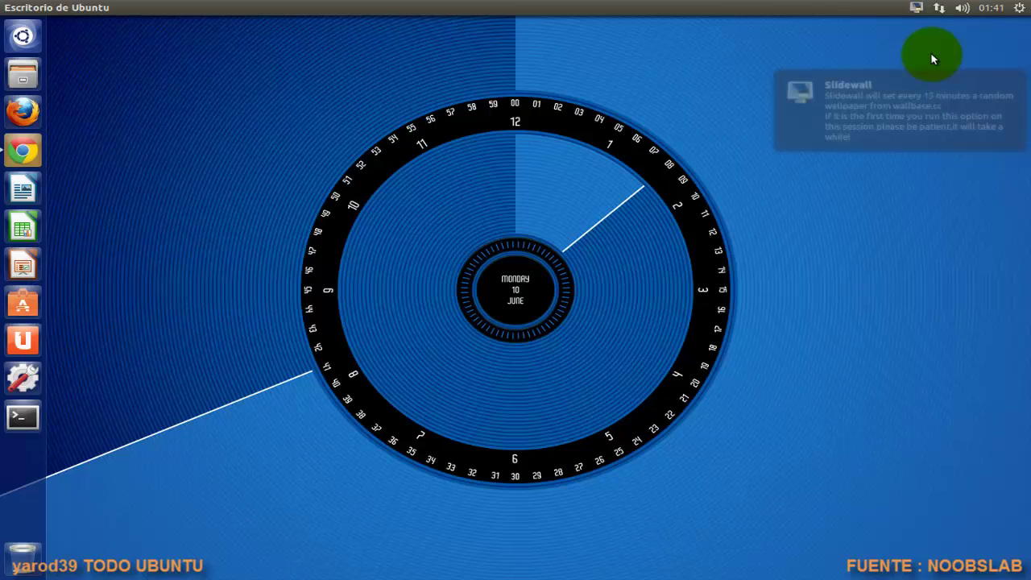
{"action": "left_click", "coordinate": [916, 9]}
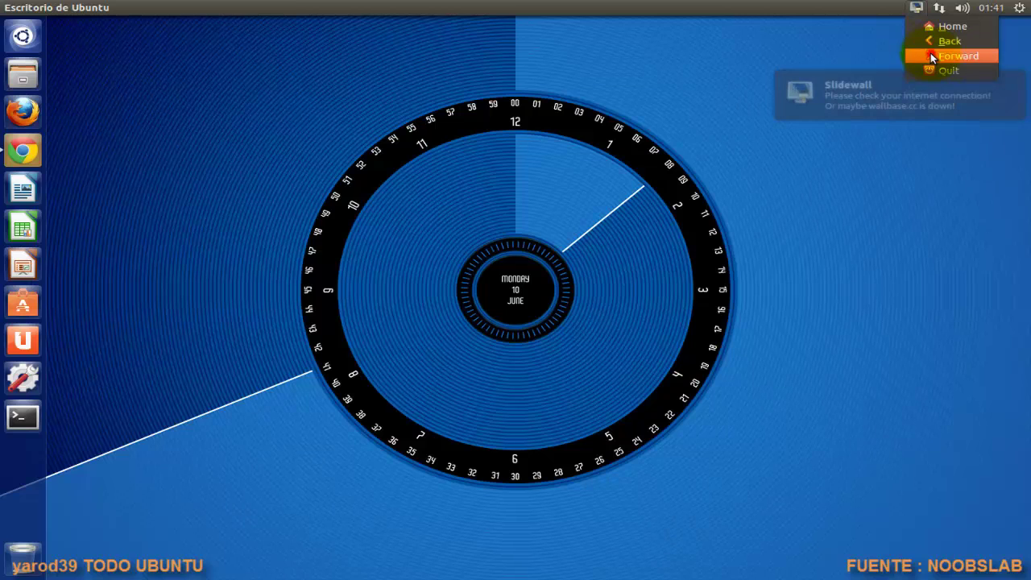
{"action": "left_click", "coordinate": [930, 53]}
Step: Call up Slidewall's Home window, apply the clock lcd_blue live wallpaper and minimize the window
{"action": "left_click", "coordinate": [916, 8]}
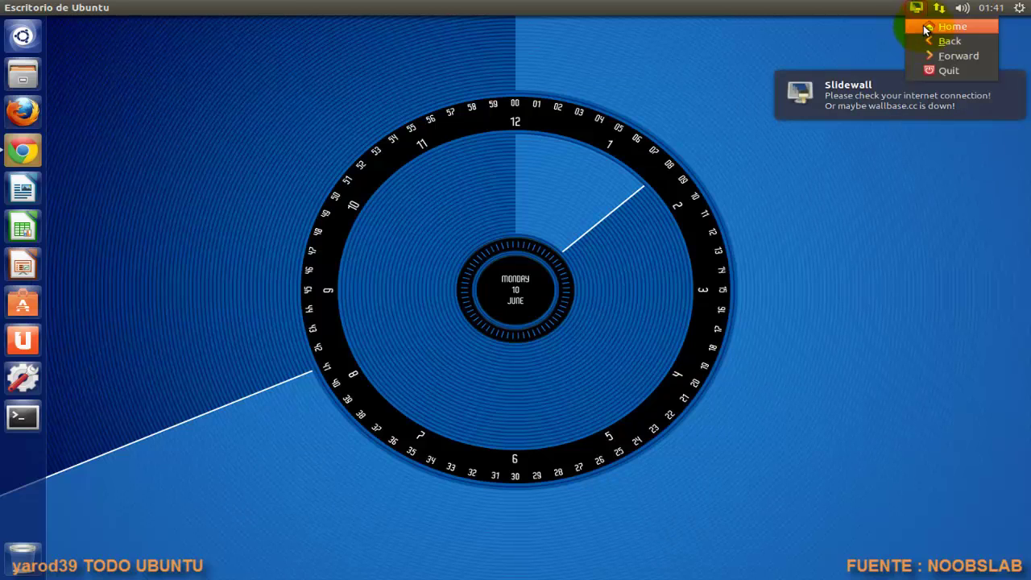
{"action": "left_click", "coordinate": [923, 26]}
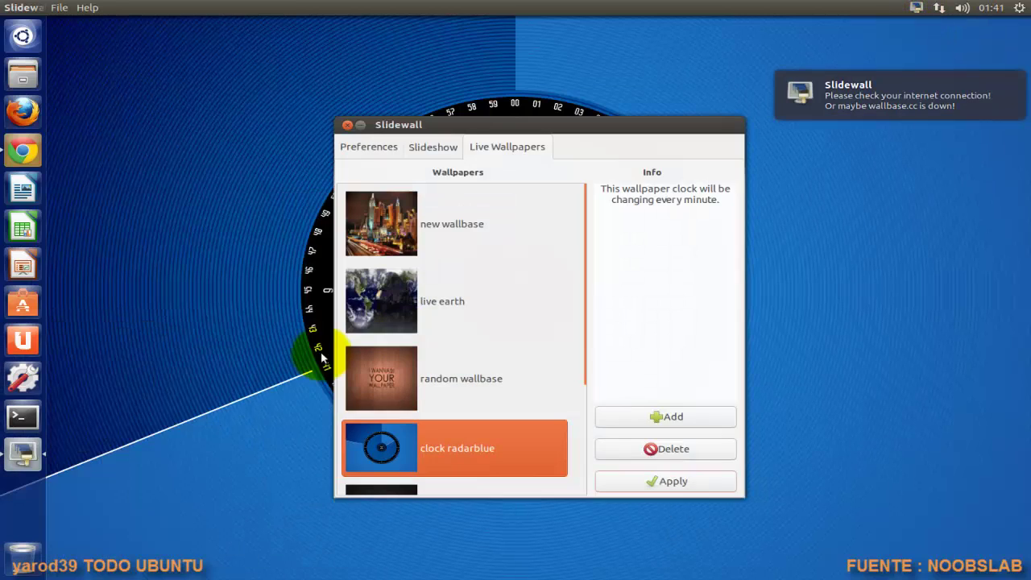
{"action": "scroll", "coordinate": [468, 390], "scroll_direction": "down", "scroll_amount": 3}
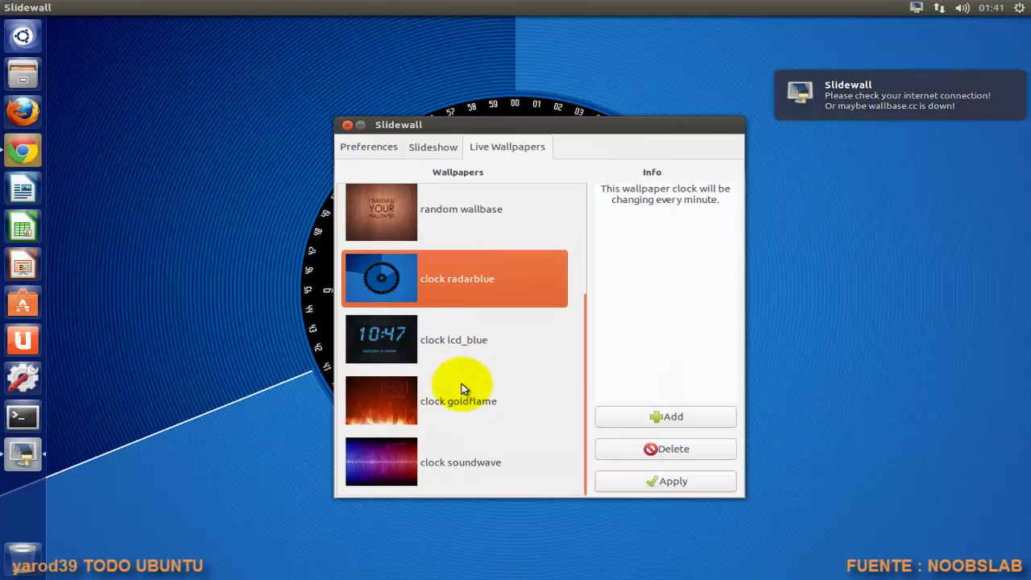
{"action": "left_click", "coordinate": [447, 340]}
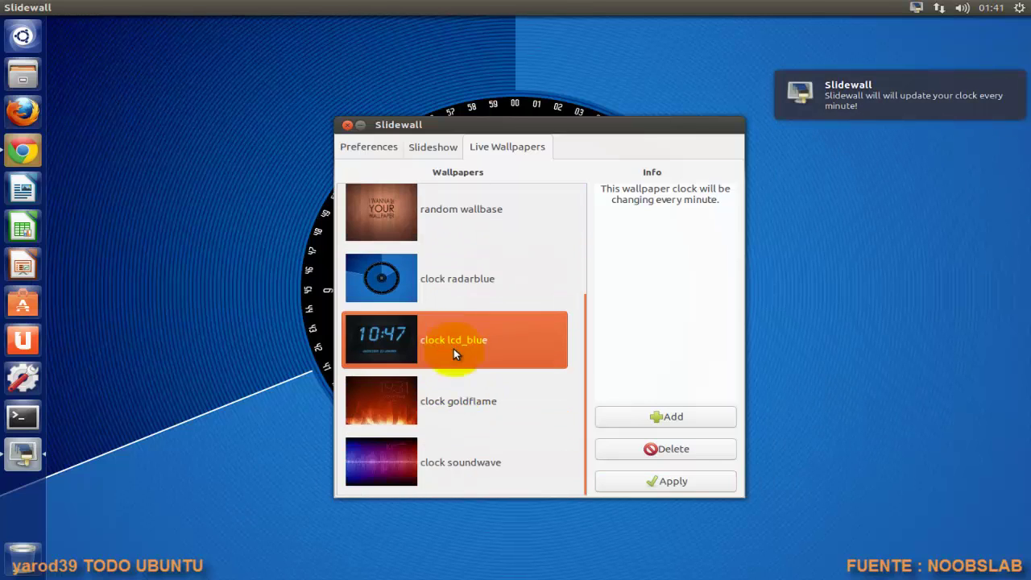
{"action": "left_click", "coordinate": [674, 481]}
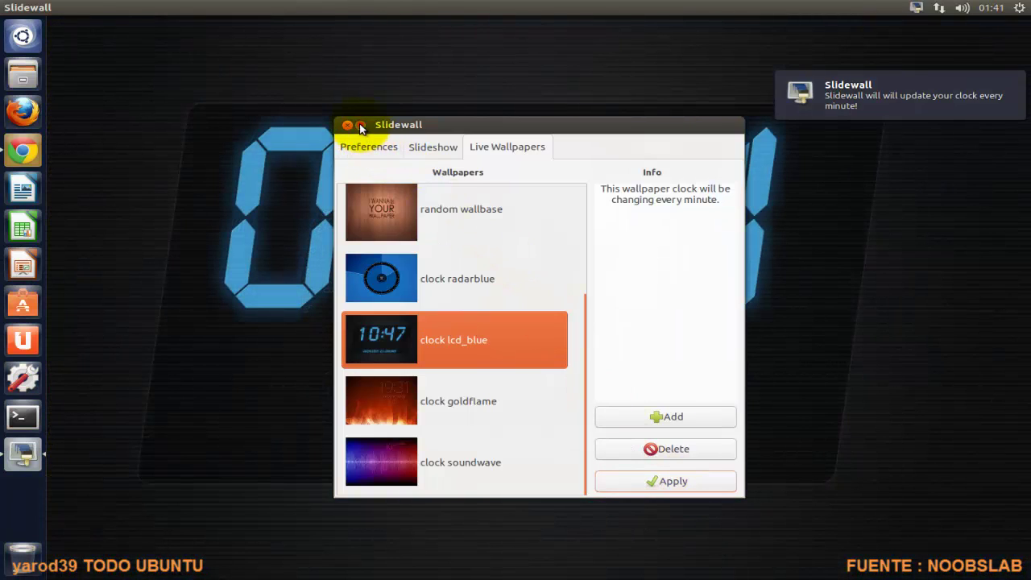
{"action": "left_click", "coordinate": [359, 123]}
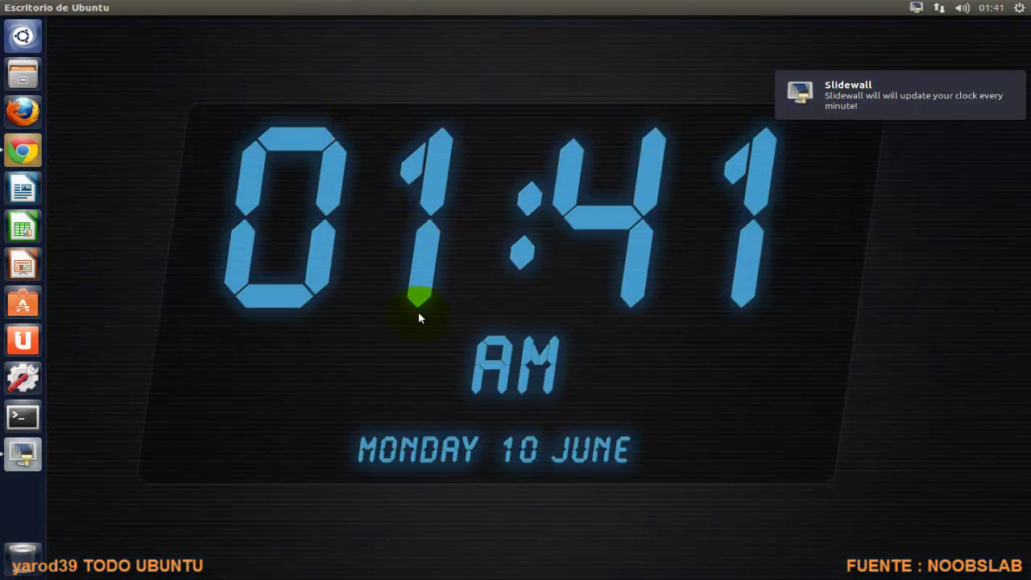
Step: Restore the Slidewall window, switch the wall mode to SlideShow Mode, save the preferences and minimize the window
{"action": "left_click", "coordinate": [22, 453]}
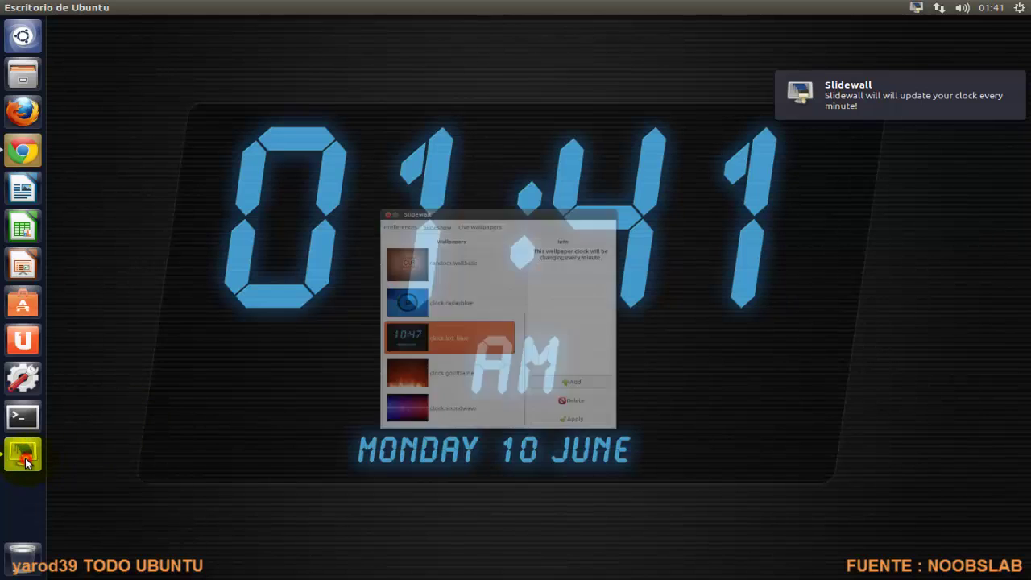
{"action": "left_click", "coordinate": [435, 147]}
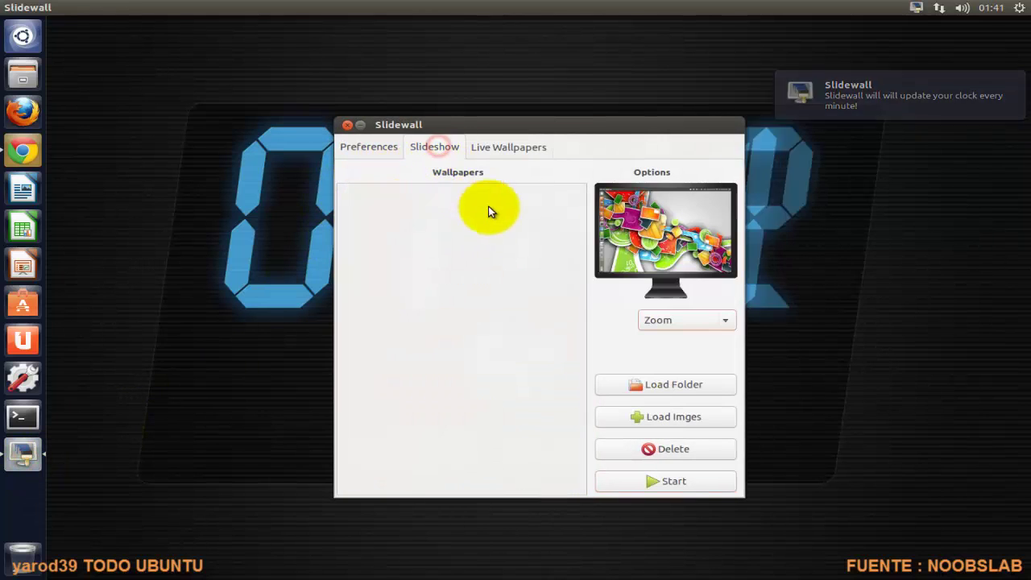
{"action": "left_click", "coordinate": [378, 147]}
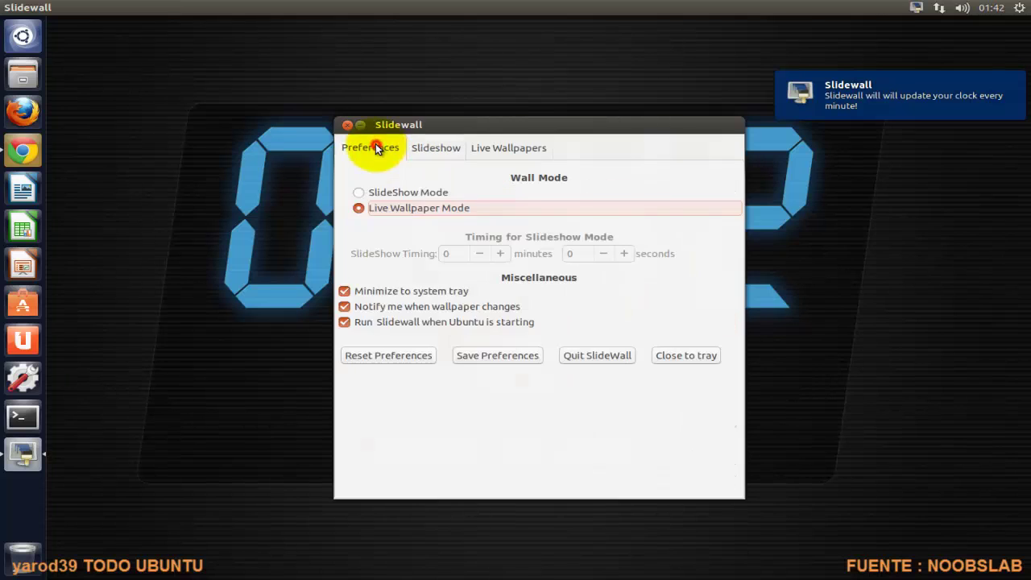
{"action": "left_click", "coordinate": [398, 191]}
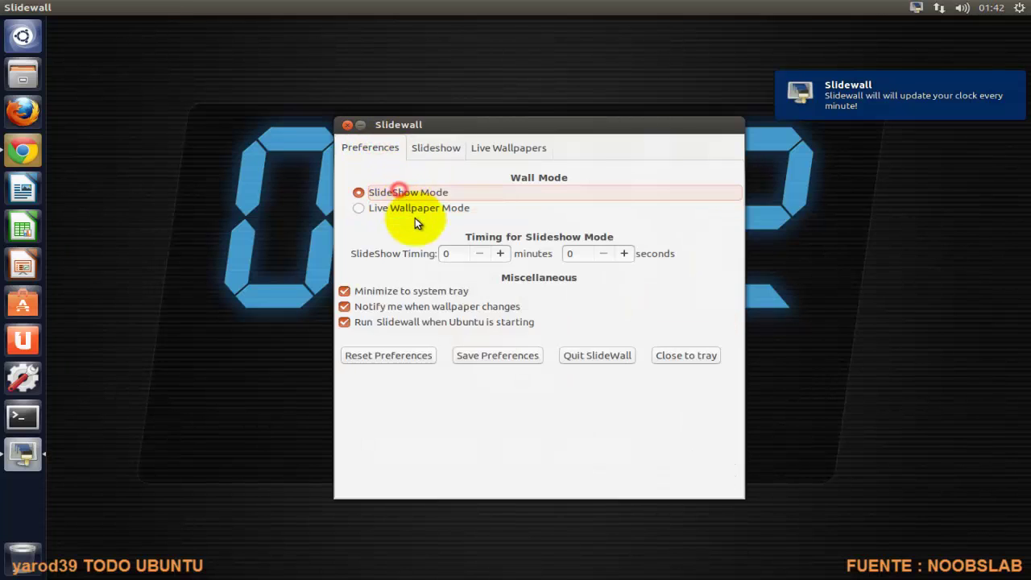
{"action": "left_click", "coordinate": [505, 359]}
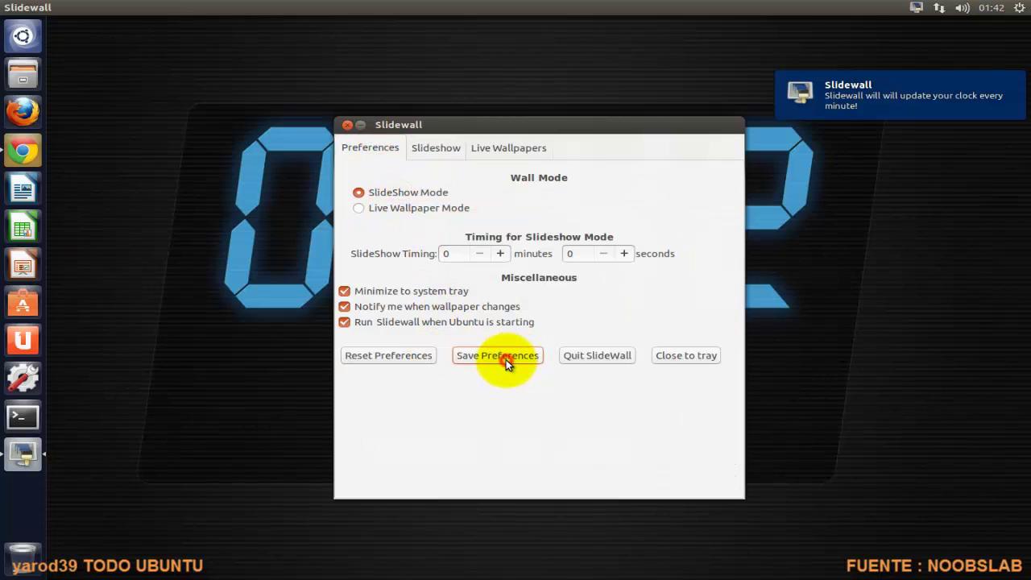
{"action": "left_click", "coordinate": [348, 125]}
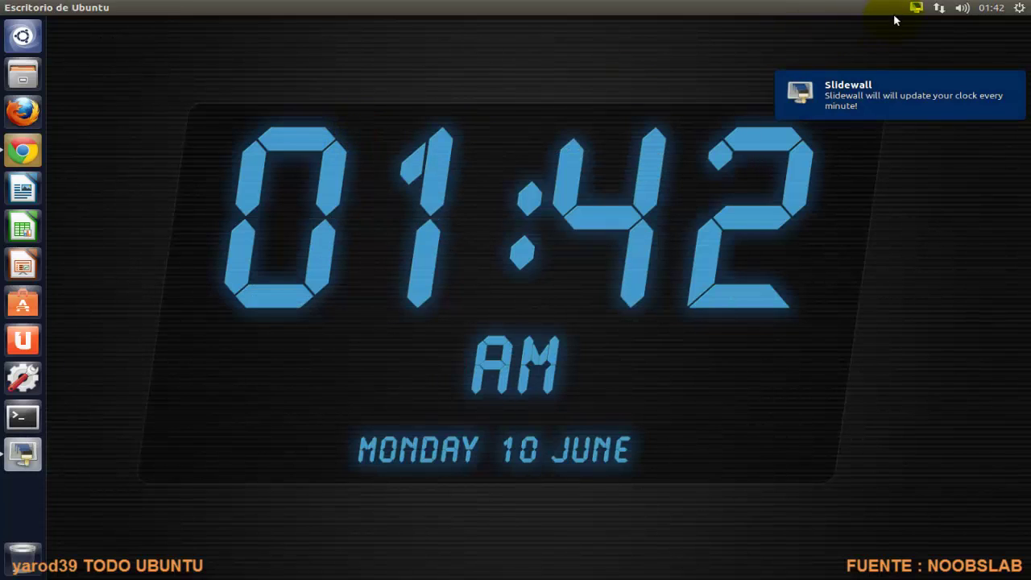
Step: With SlideShow Mode saved, request the next wallpaper two times from Slidewall's tray indicator
{"action": "left_click", "coordinate": [915, 8]}
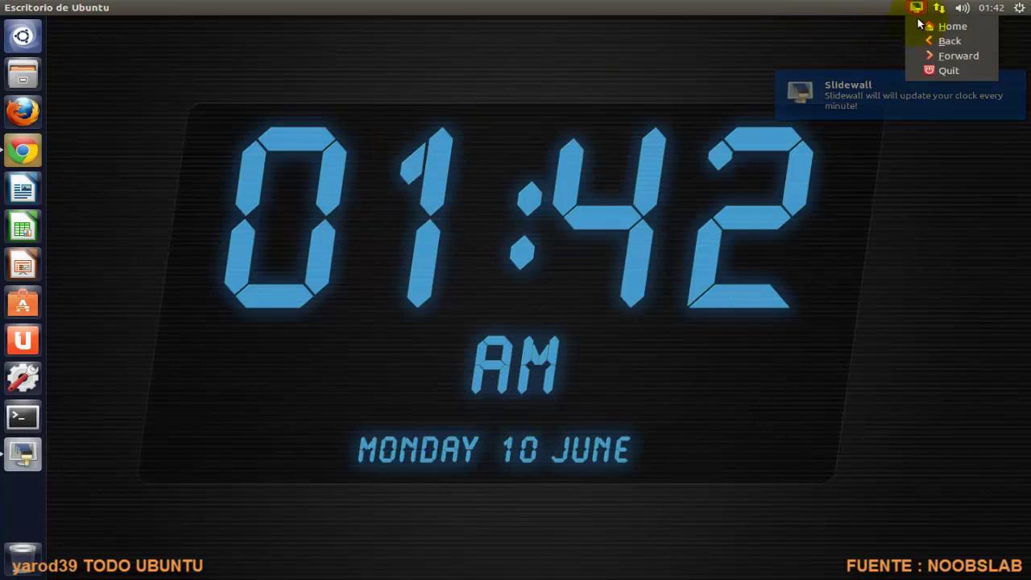
{"action": "left_click", "coordinate": [936, 55]}
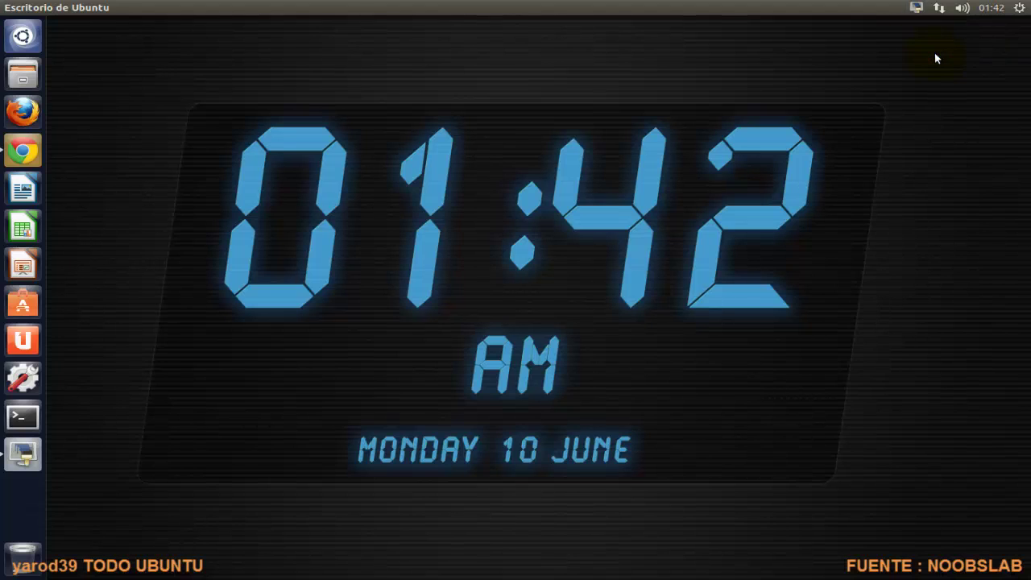
{"action": "left_click", "coordinate": [916, 9]}
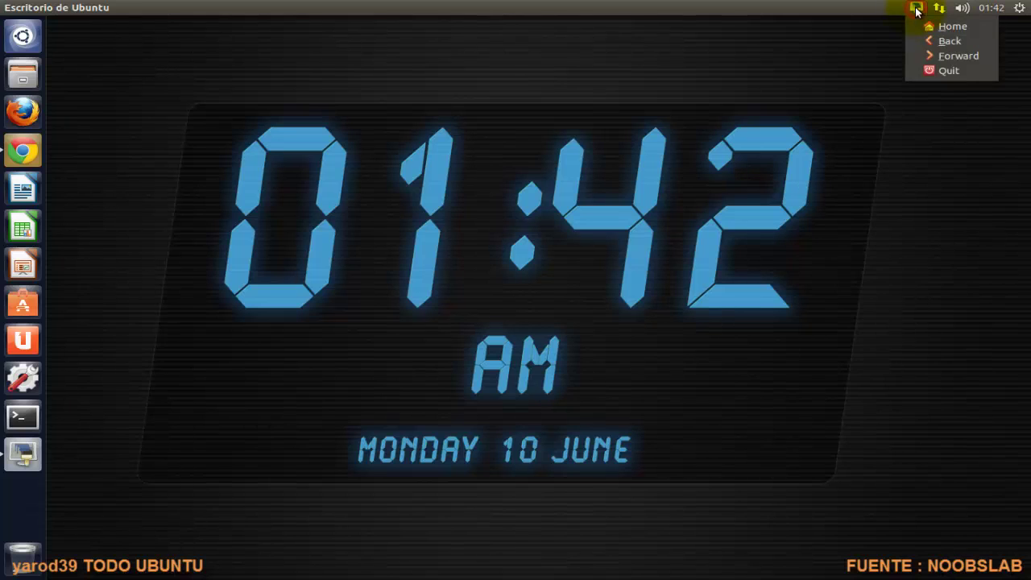
{"action": "left_click", "coordinate": [925, 53]}
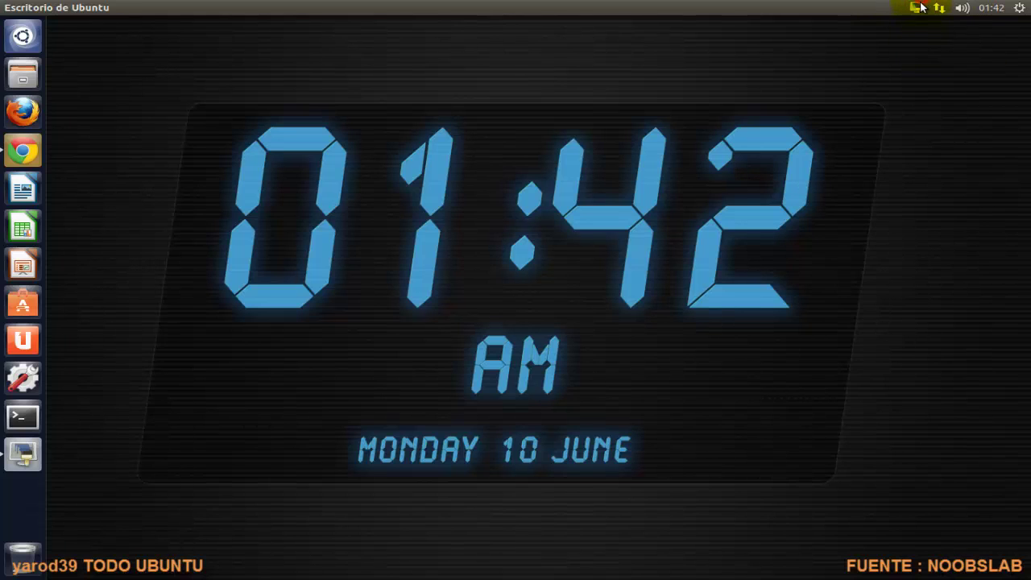
Step: Bring the Slidewall window back up, reset its preferences and try to start the slideshow with the Zoom option
{"action": "left_click", "coordinate": [917, 8]}
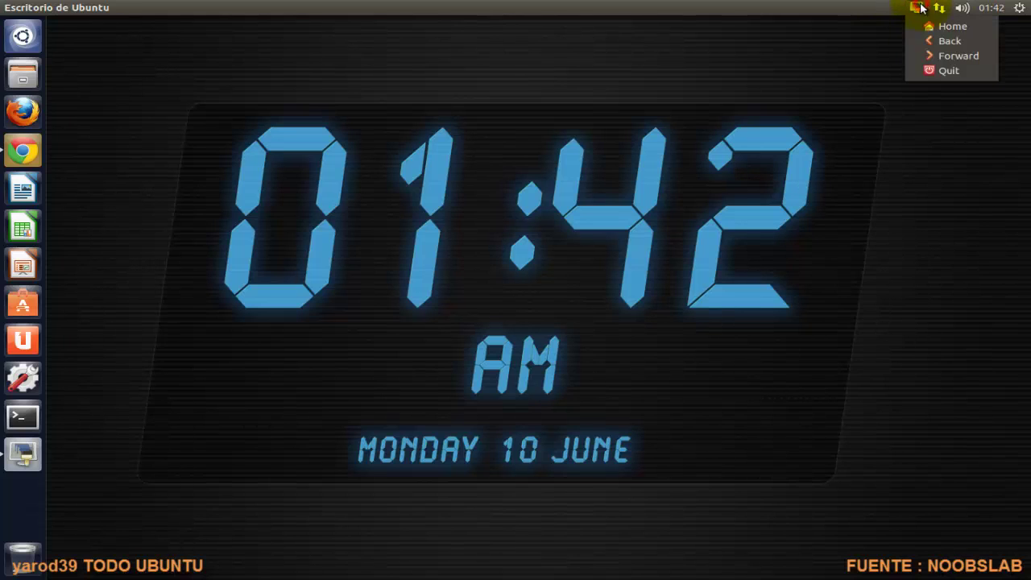
{"action": "left_click", "coordinate": [25, 455]}
{"action": "left_click", "coordinate": [27, 457]}
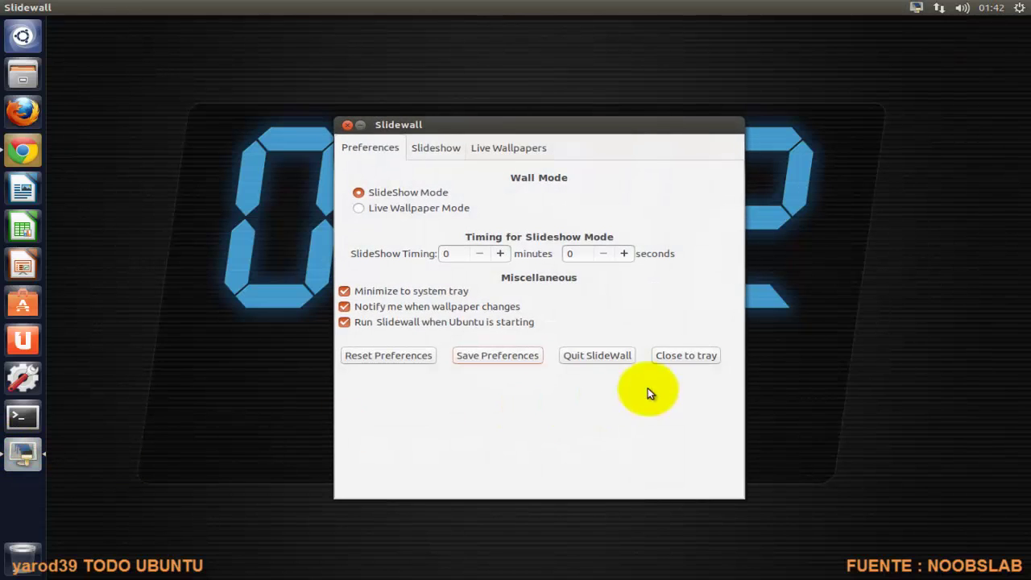
{"action": "left_click", "coordinate": [422, 356]}
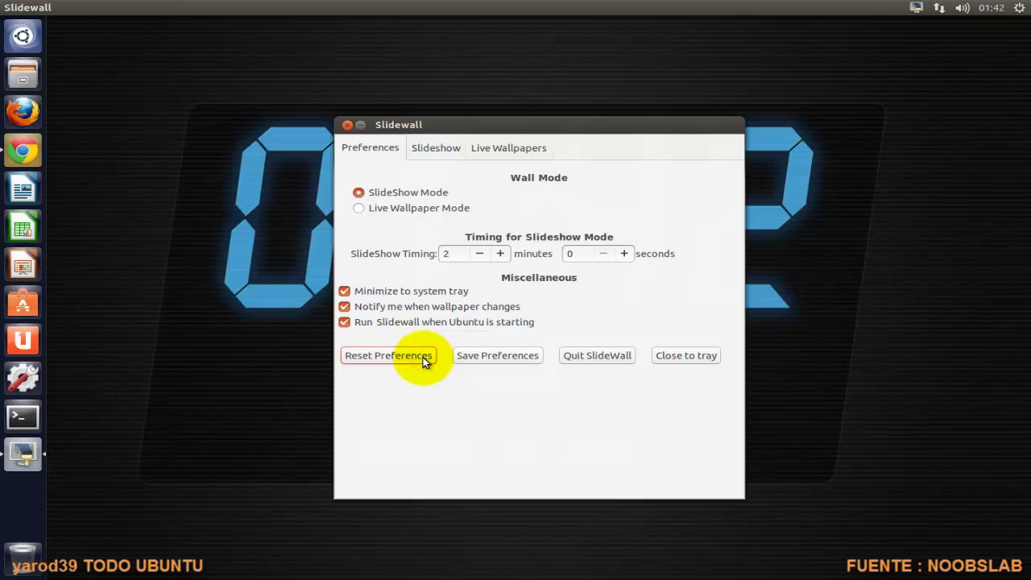
{"action": "left_click", "coordinate": [436, 148]}
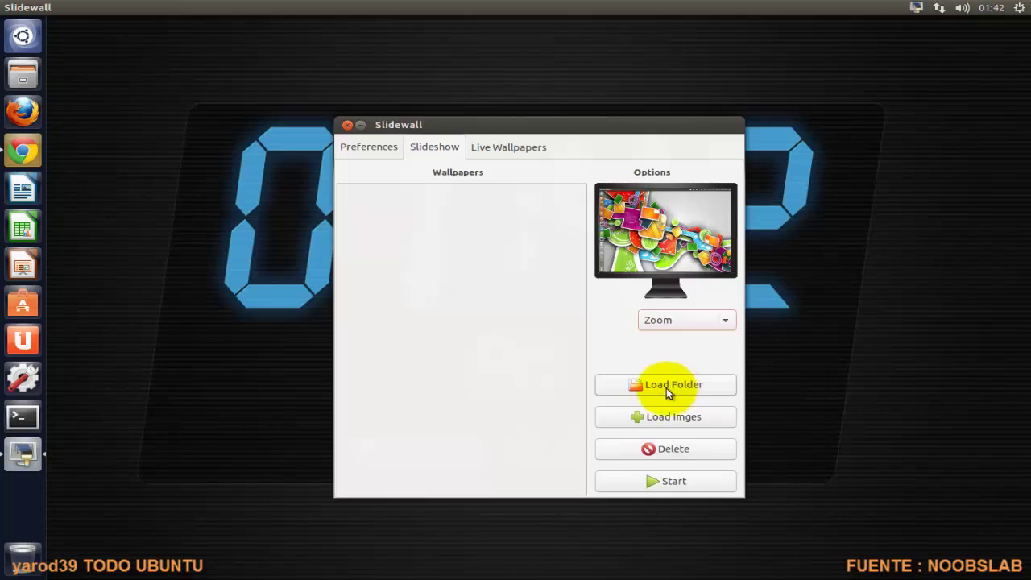
{"action": "left_click", "coordinate": [678, 481]}
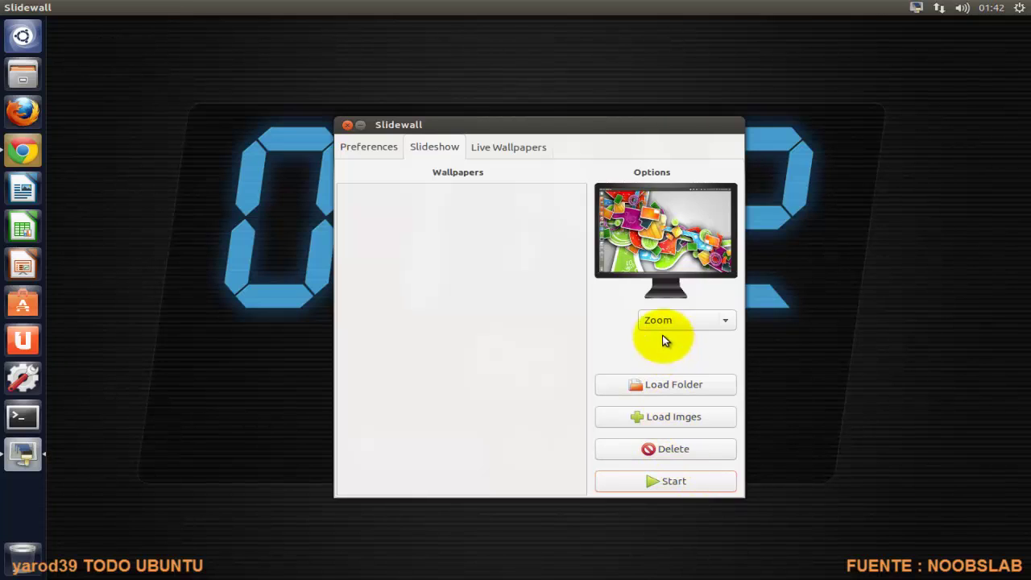
Step: Apply the clock goldflame live wallpaper and minimize the Slidewall window to reveal the desktop
{"action": "left_click", "coordinate": [509, 150]}
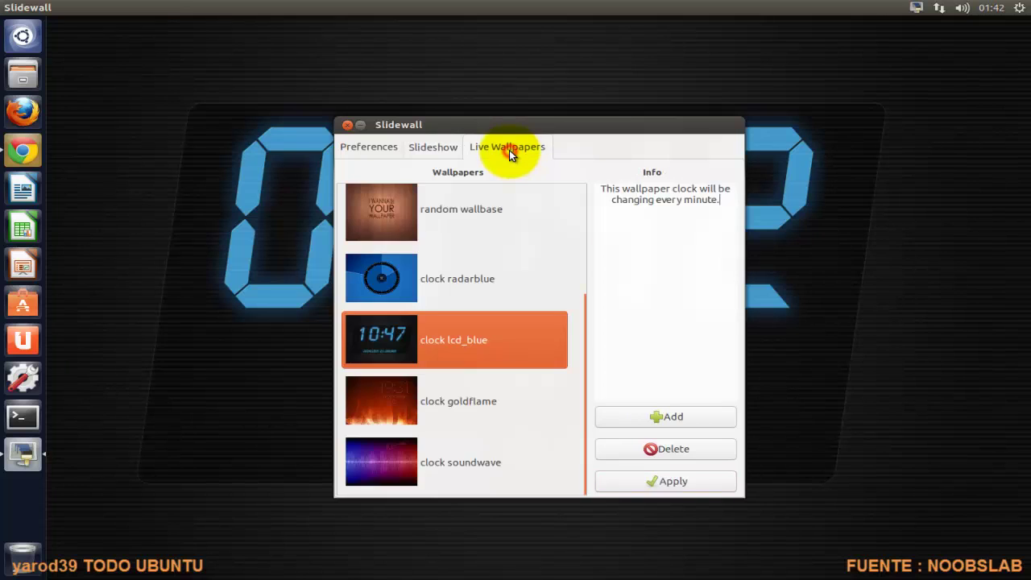
{"action": "left_click", "coordinate": [503, 401]}
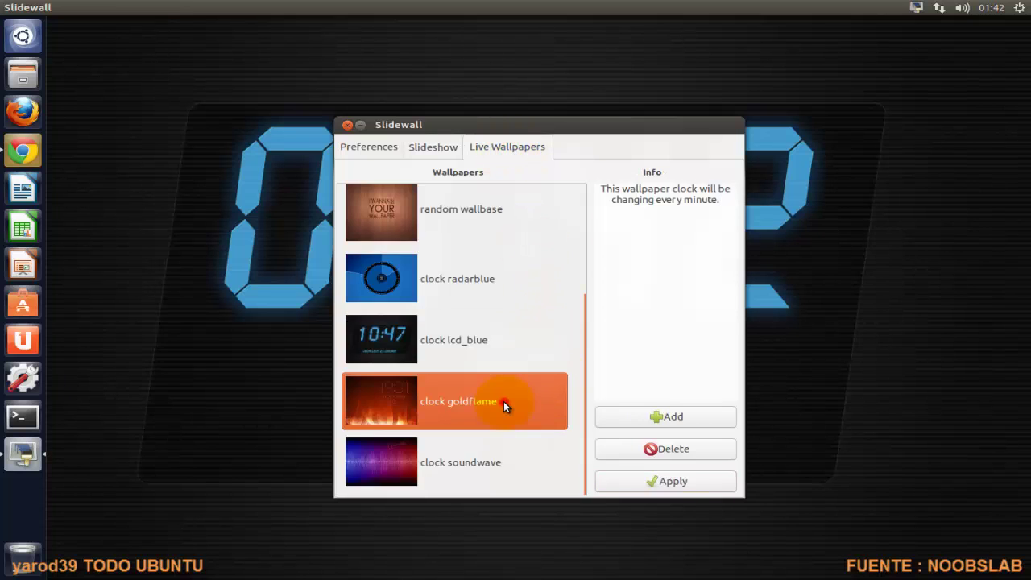
{"action": "left_click", "coordinate": [665, 481]}
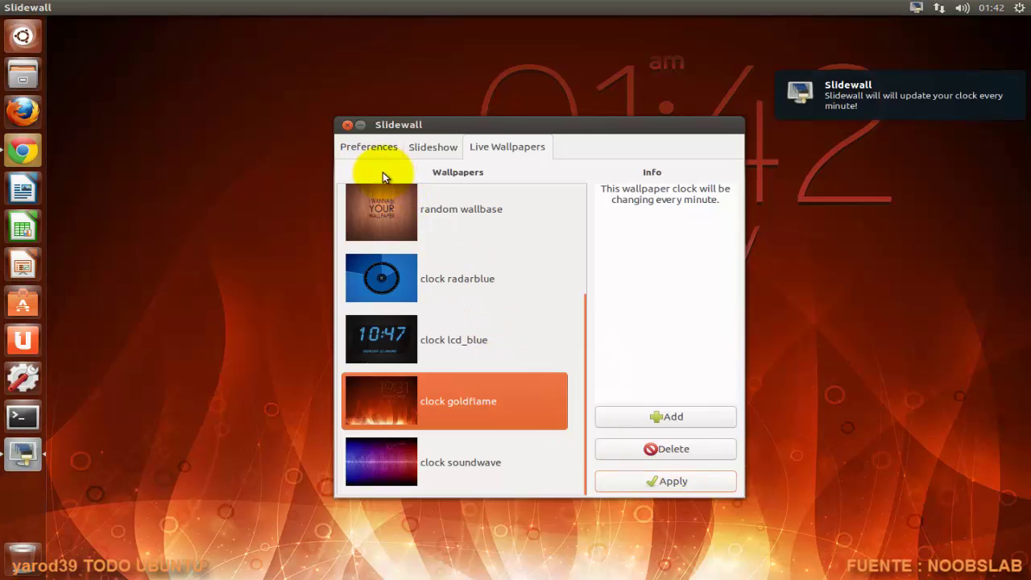
{"action": "left_click", "coordinate": [361, 126]}
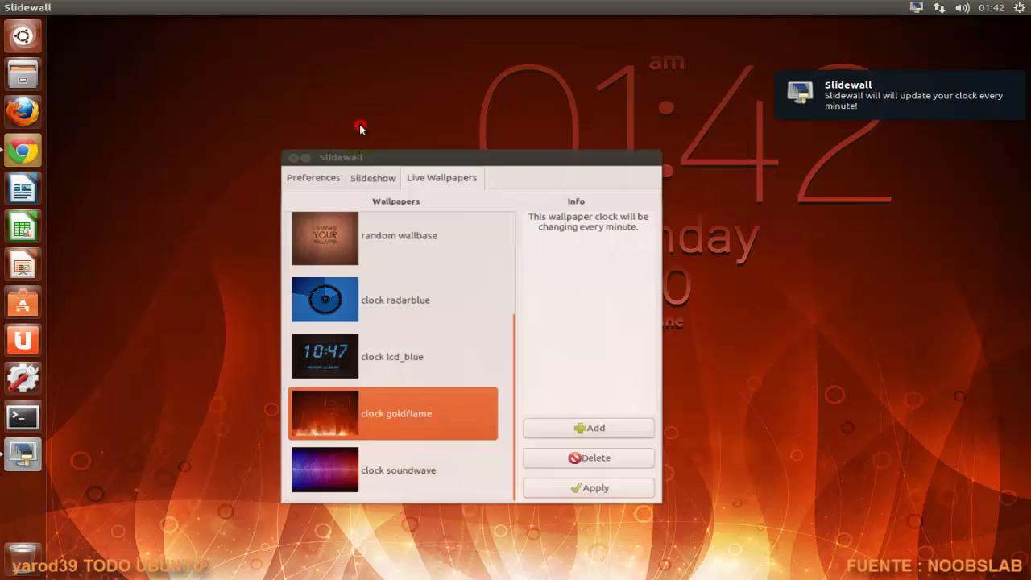